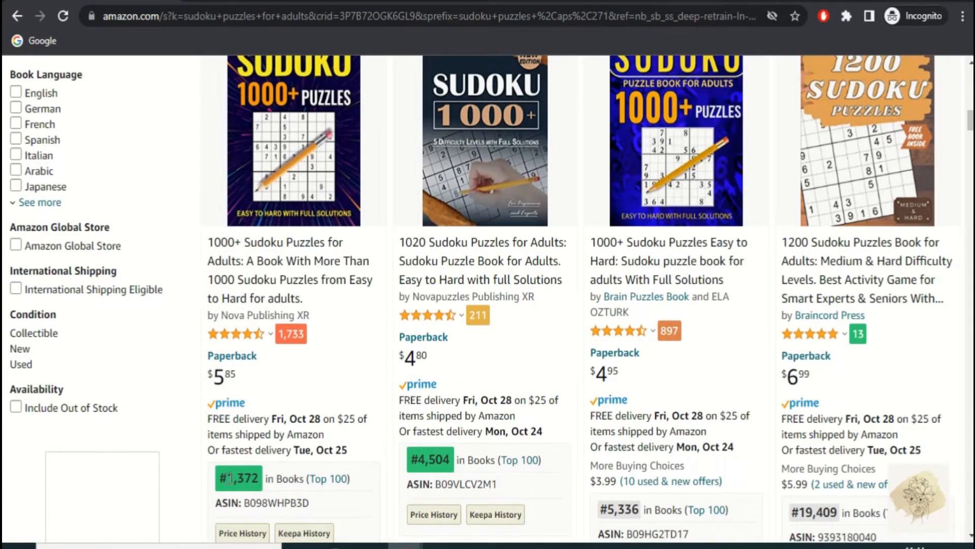
Copy the 1,372 sales rank of the first sudoku book and open TCK Publishing's Amazon Book Sales Calculator from the Google results
left_click_drag(229, 478, 238, 478)
right_click(248, 481)
left_click(277, 362)
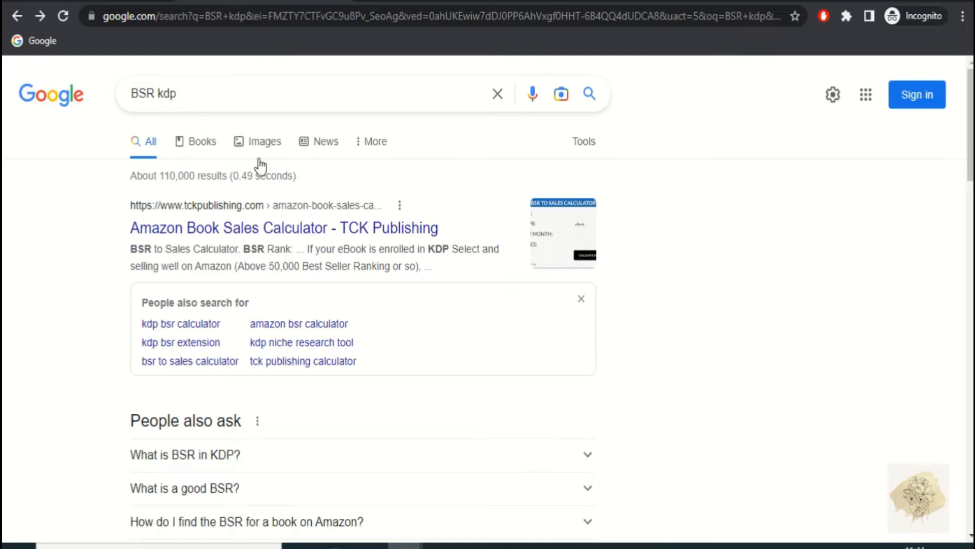
left_click(268, 229)
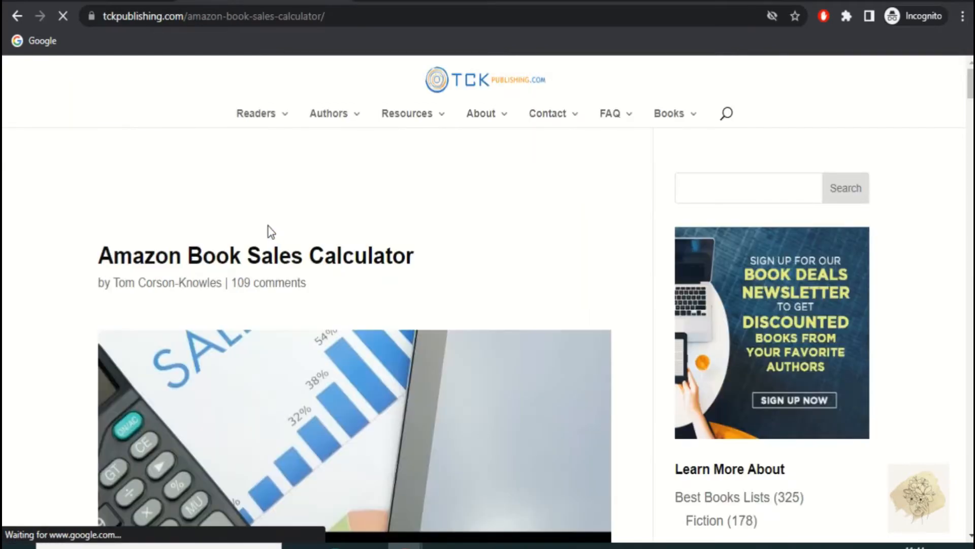
scroll(265, 226, "down", 13)
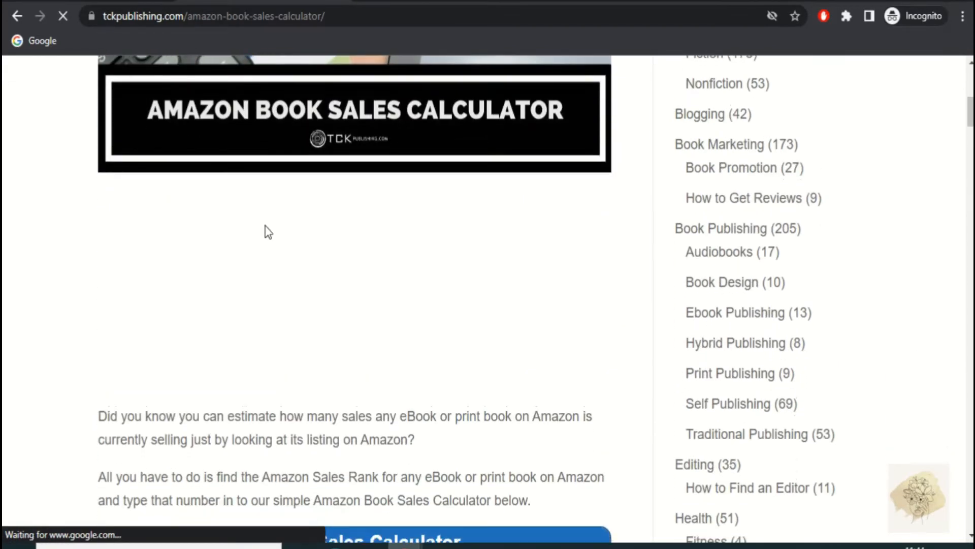
scroll(265, 226, "down", 5)
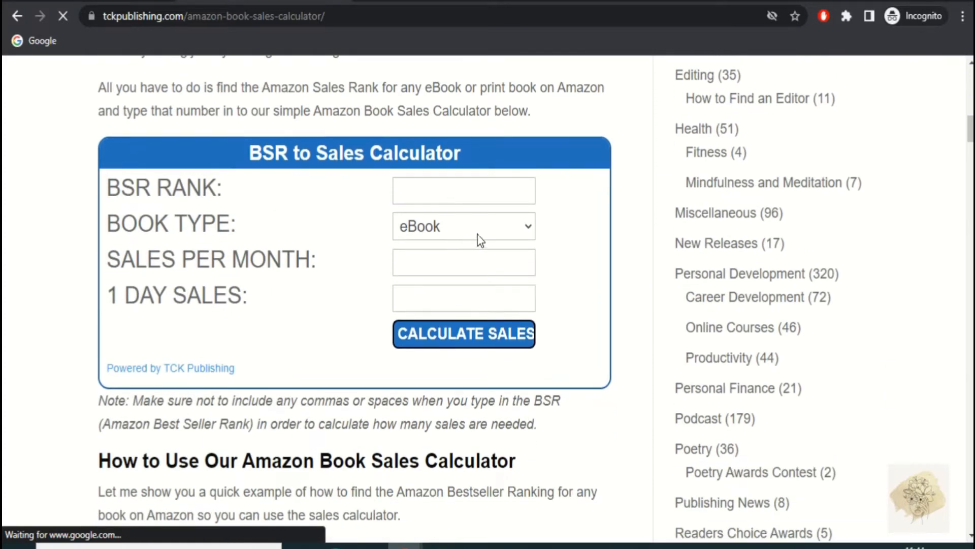
Calculate the estimated sales for book type Book with a BSR rank of 1372, entered without the comma
left_click(525, 230)
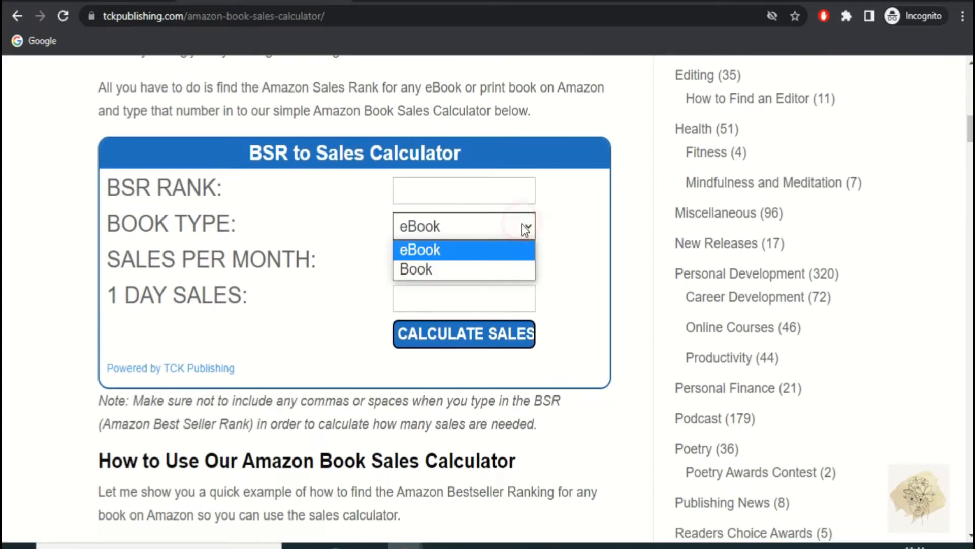
left_click(498, 269)
left_click(484, 191)
right_click(438, 194)
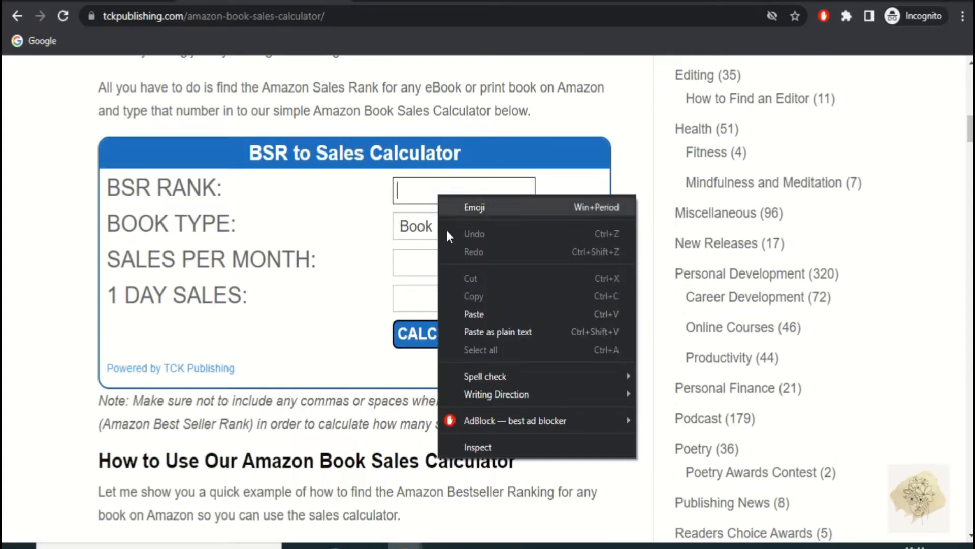
left_click(464, 311)
left_click(406, 191)
key("BackSpace")
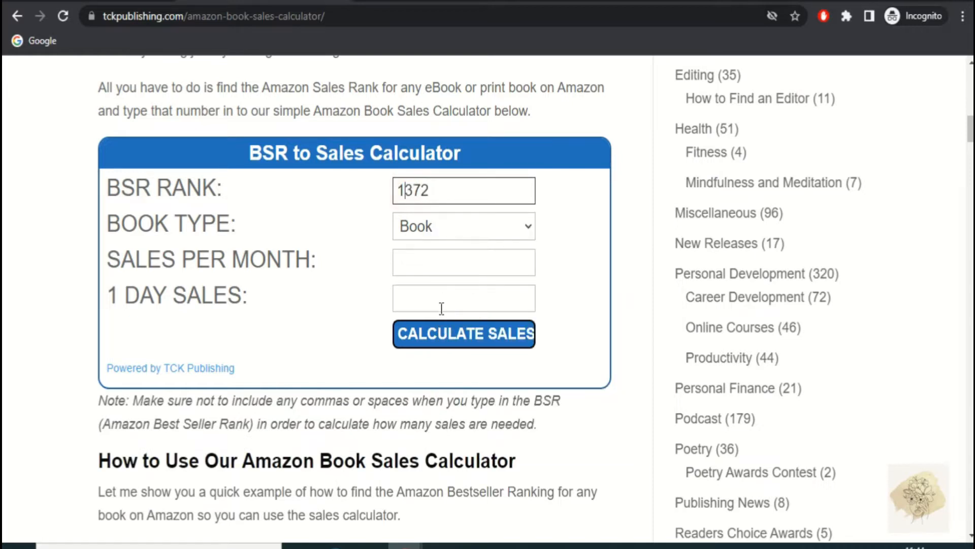
left_click(443, 335)
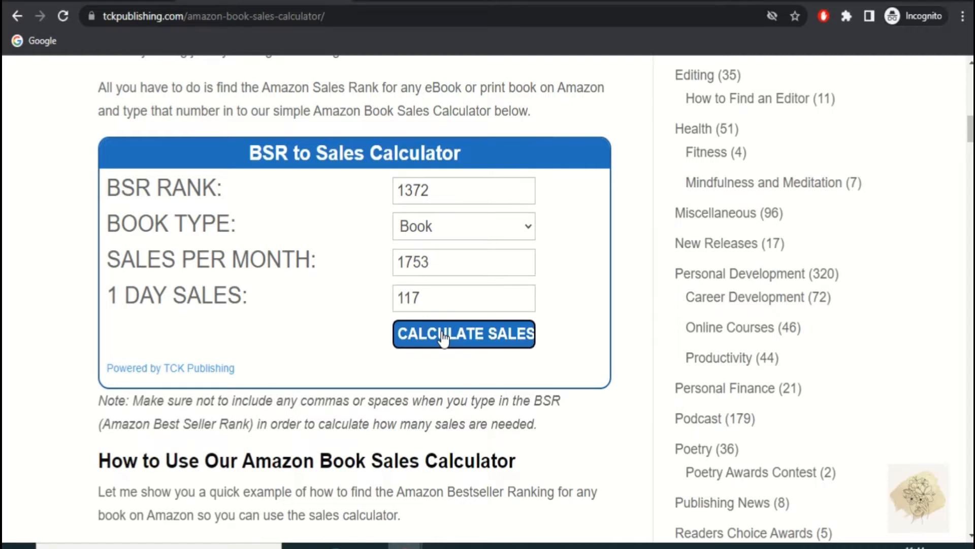
left_click_drag(437, 263, 393, 262)
left_click(384, 265)
Return to the Amazon results and copy the sales rank 4,504 of the 1020 Sudoku Puzzles for Adults book
left_click(152, 2)
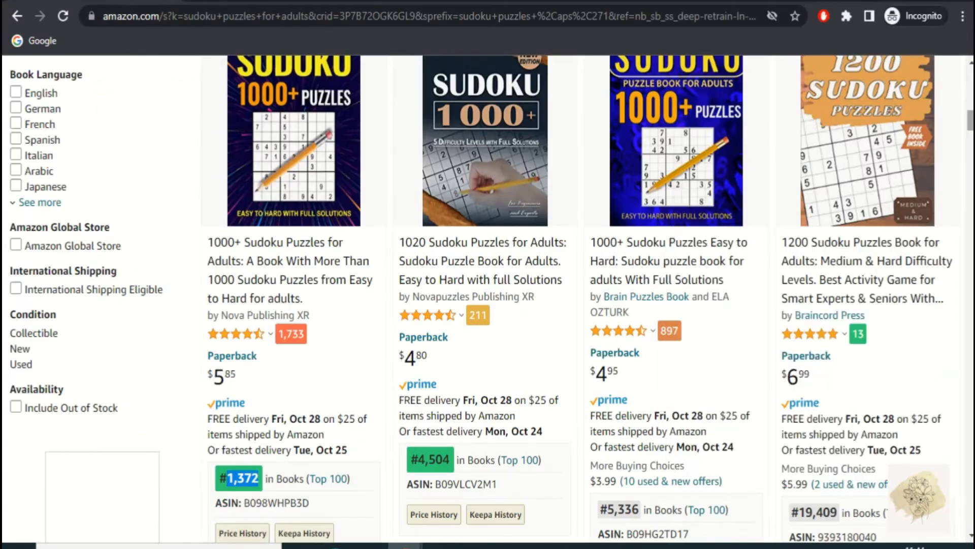
mouse_move(452, 144)
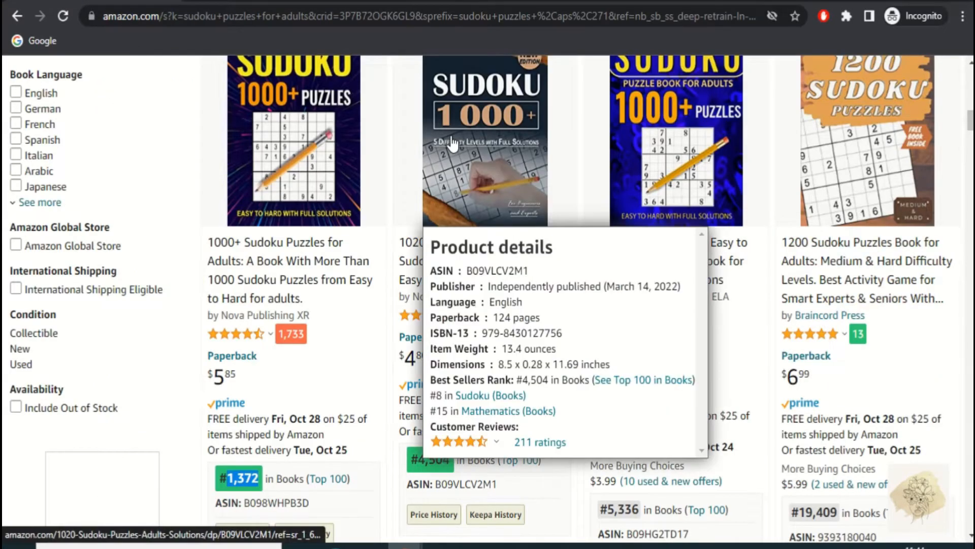
left_click_drag(418, 459, 446, 460)
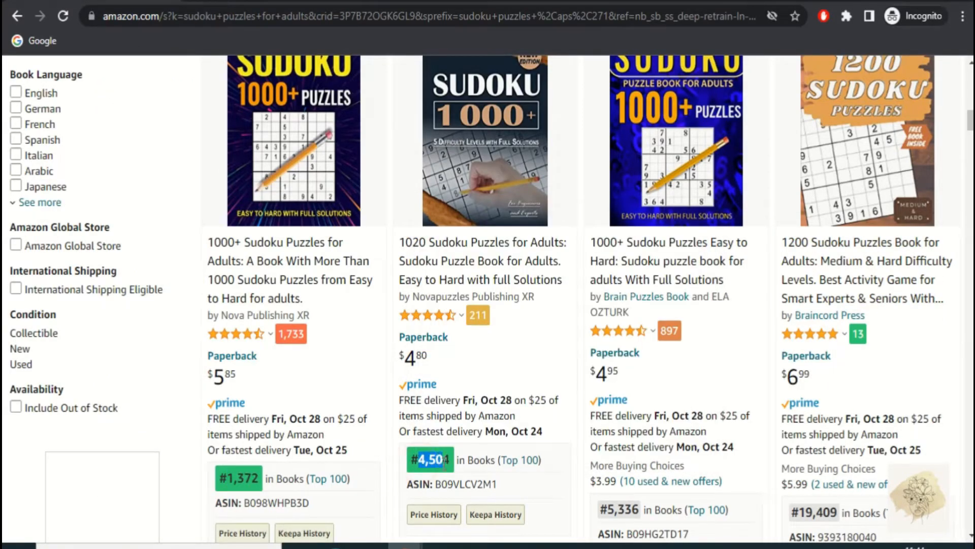
right_click(445, 461)
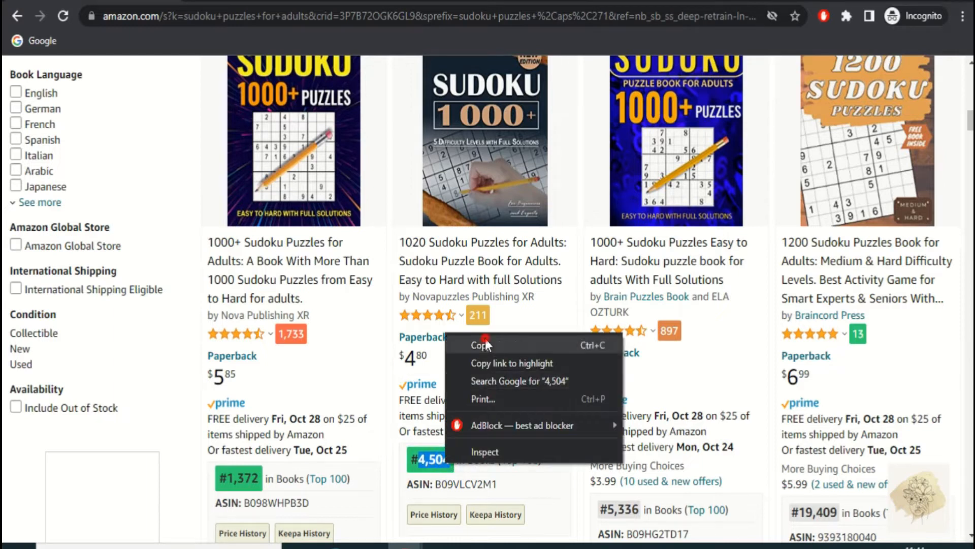
left_click(477, 344)
Replace the calculator's BSR rank with 4504, without the comma, and calculate the book's sales
left_click(229, 3)
left_click_drag(436, 190, 399, 190)
right_click(407, 194)
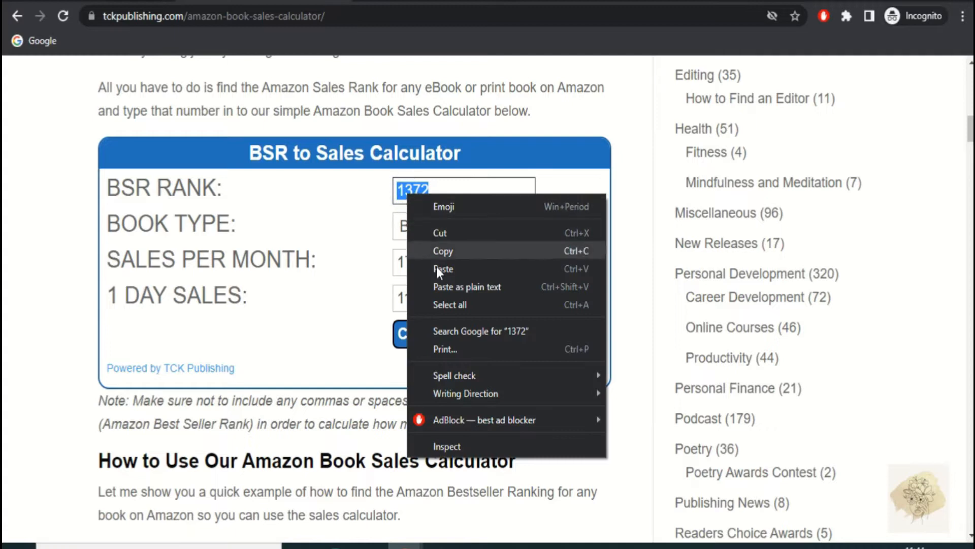
left_click(437, 267)
double_click(407, 195)
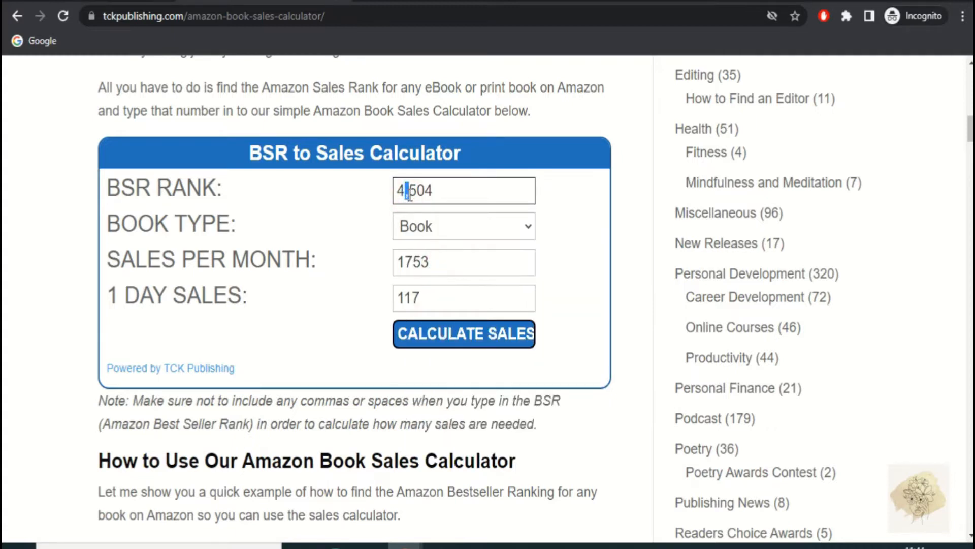
key("BackSpace")
left_click(481, 340)
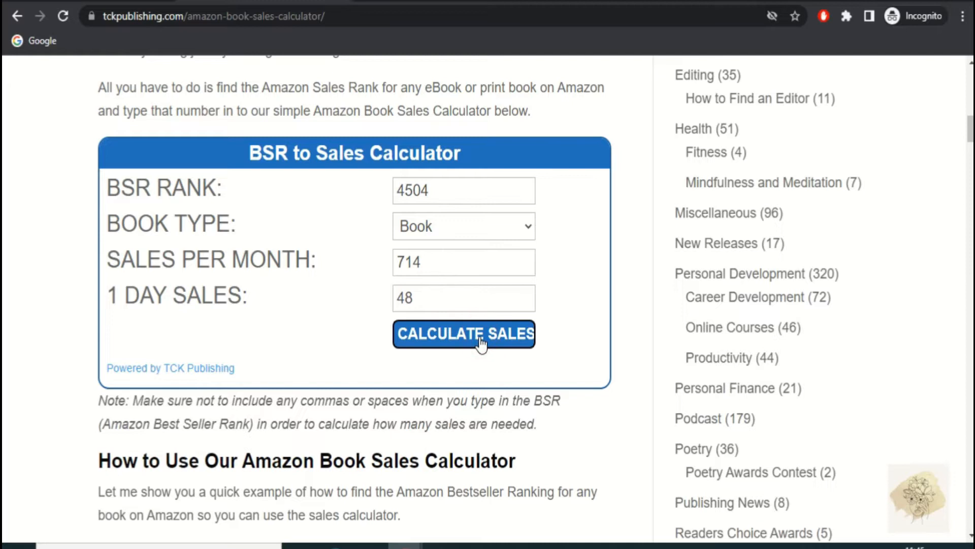
double_click(426, 263)
left_click(384, 263)
Find the Variety Puzzle Book For Adults in the Amazon results and copy its sales rank 1,315
left_click(105, 1)
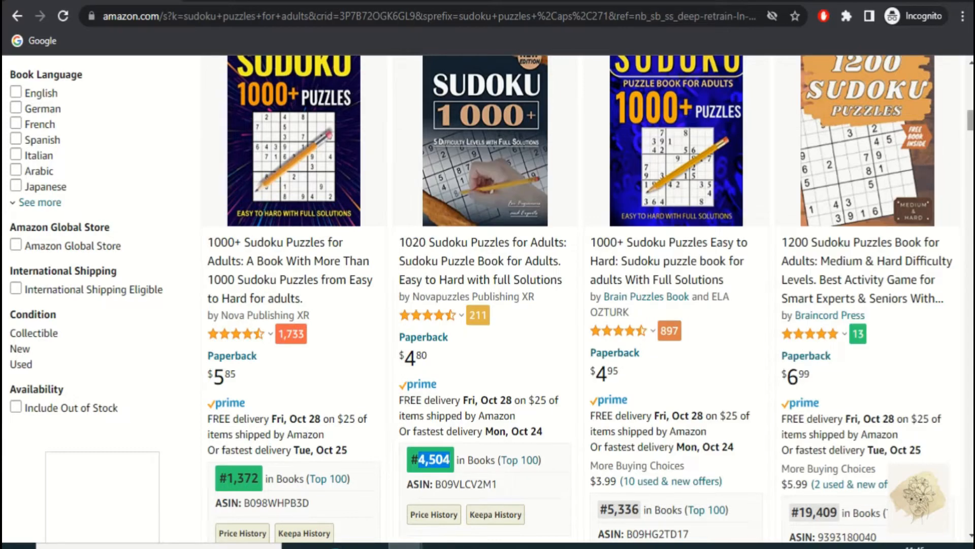
scroll(481, 298, "down", 15)
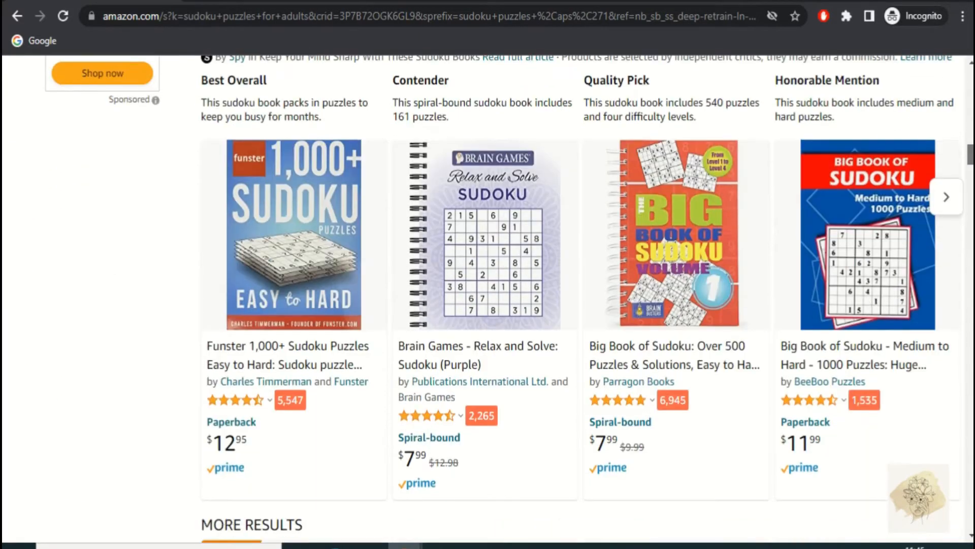
scroll(482, 299, "down", 10)
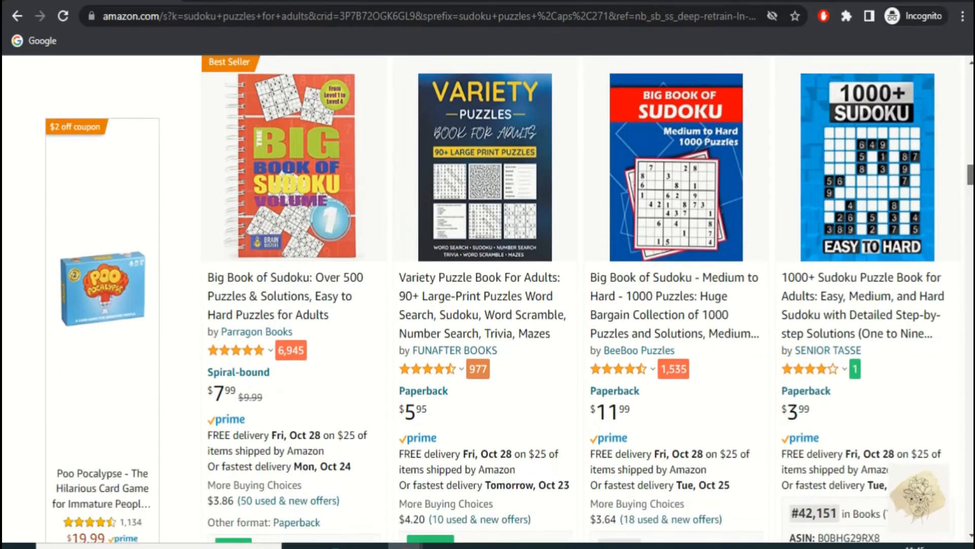
scroll(481, 298, "down", 2)
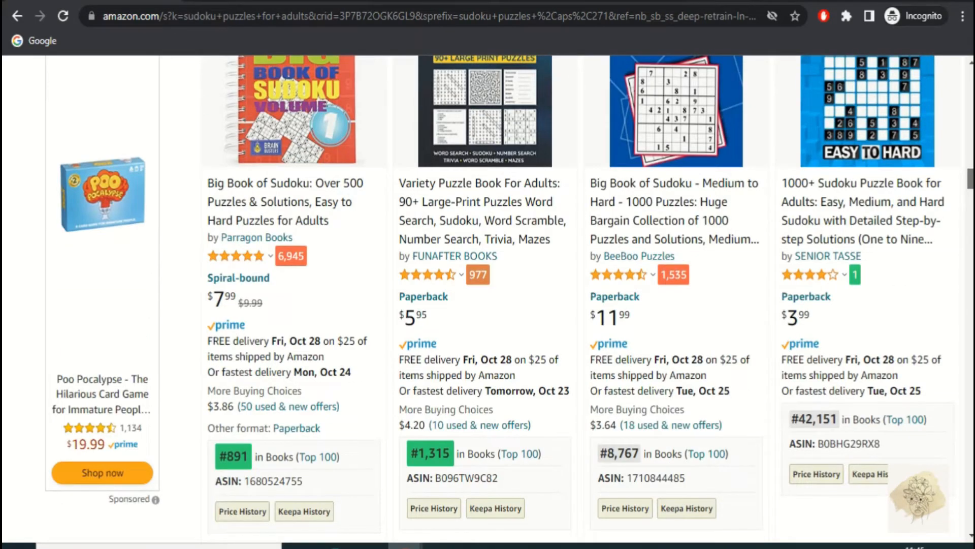
mouse_move(492, 131)
left_click_drag(419, 455, 439, 454)
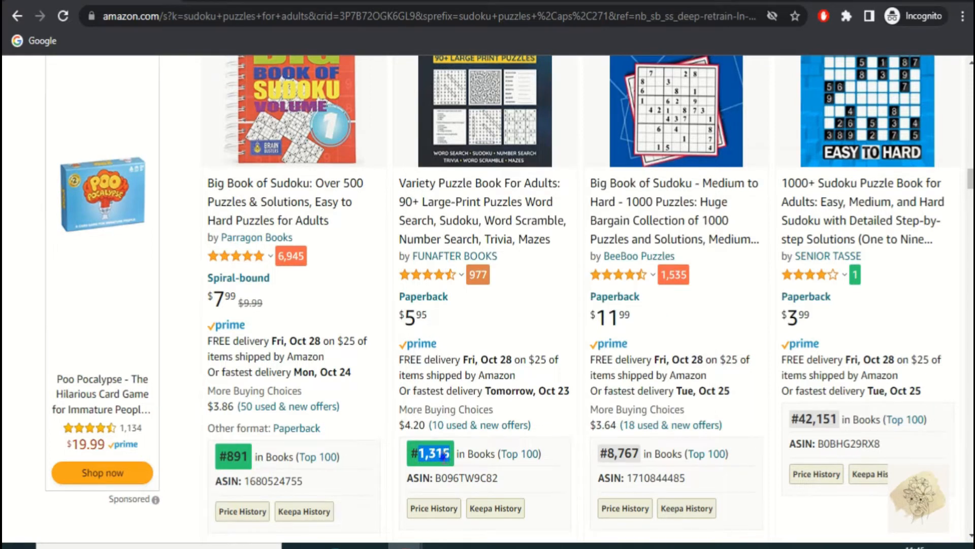
right_click(444, 457)
left_click(472, 337)
Replace the calculator's BSR rank with 1315, without the comma, and calculate the variety puzzle book's sales
left_click(255, 1)
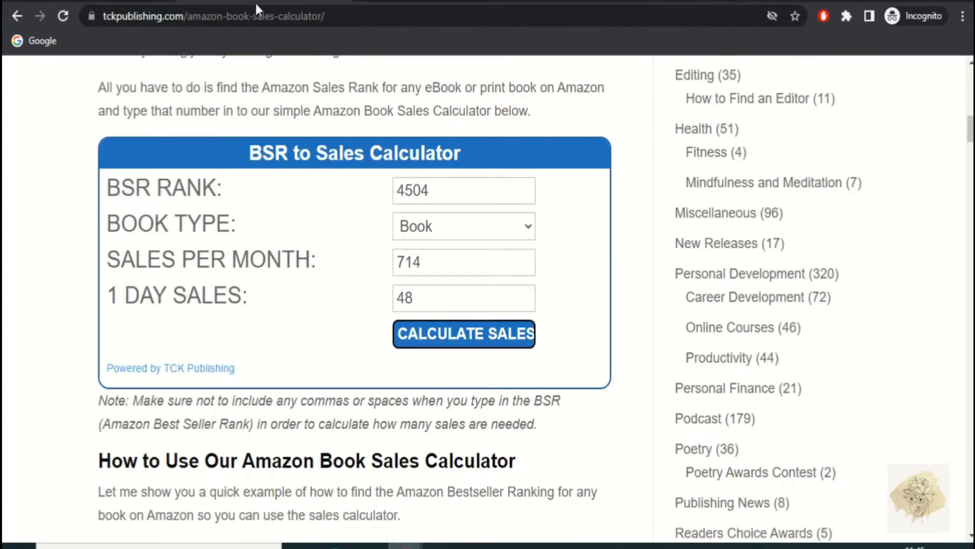
double_click(443, 185)
right_click(409, 191)
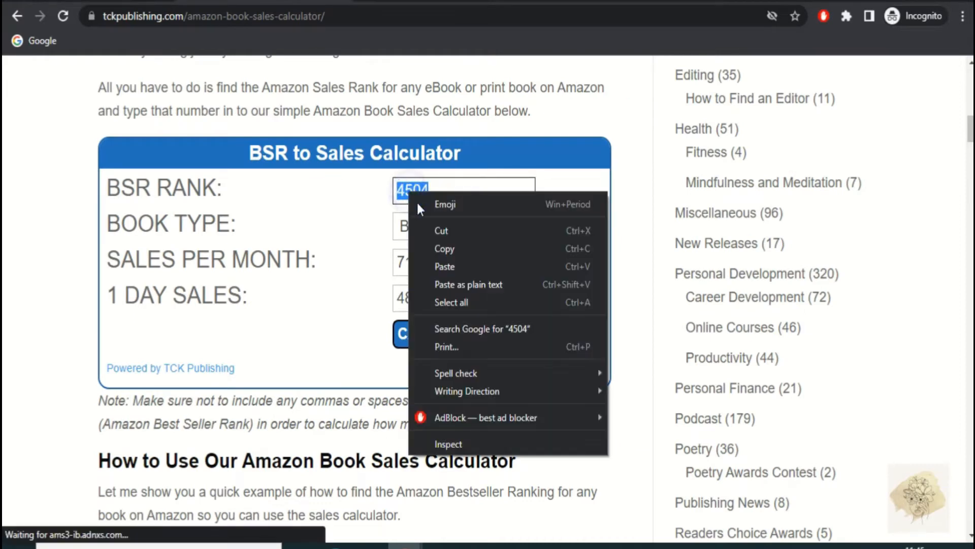
left_click(425, 266)
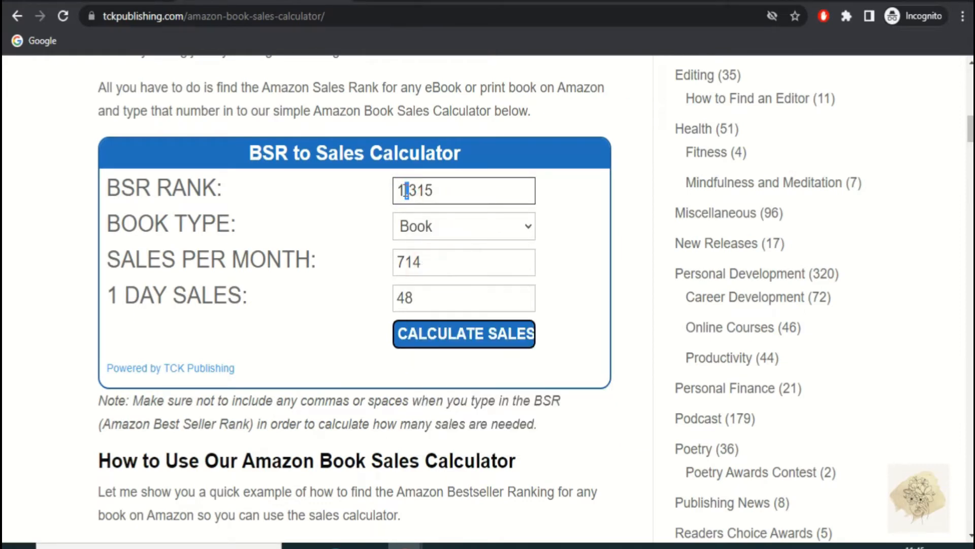
left_click(407, 191)
key("BackSpace")
left_click(460, 334)
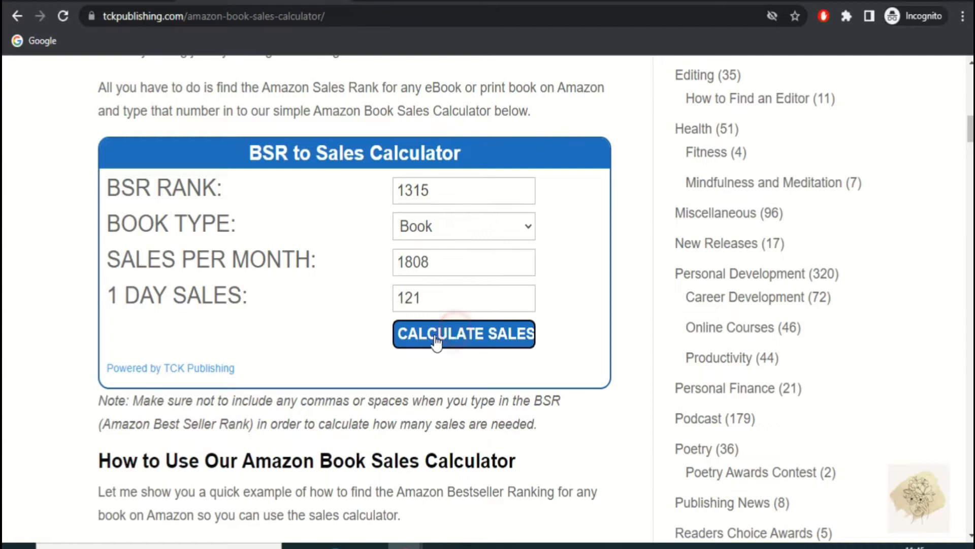
left_click_drag(440, 267, 389, 271)
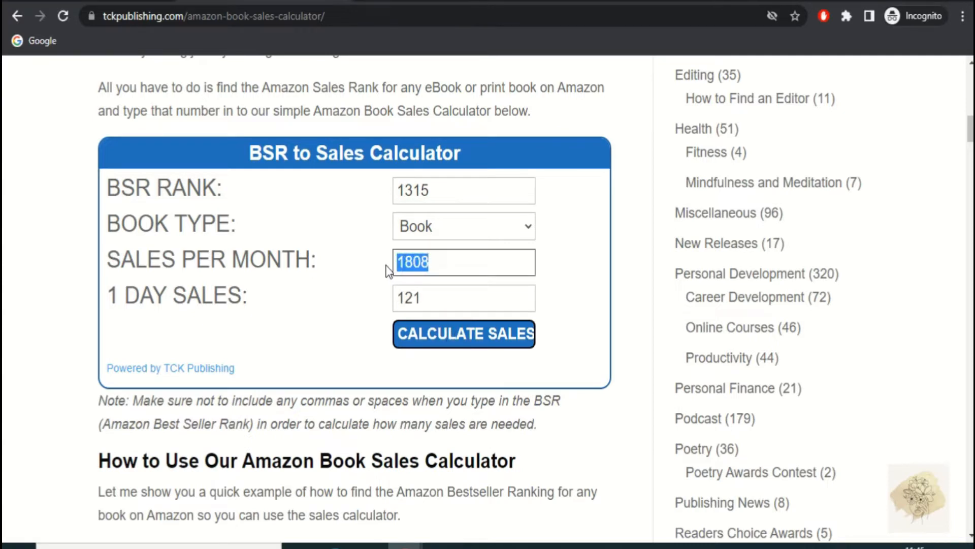
left_click(385, 269)
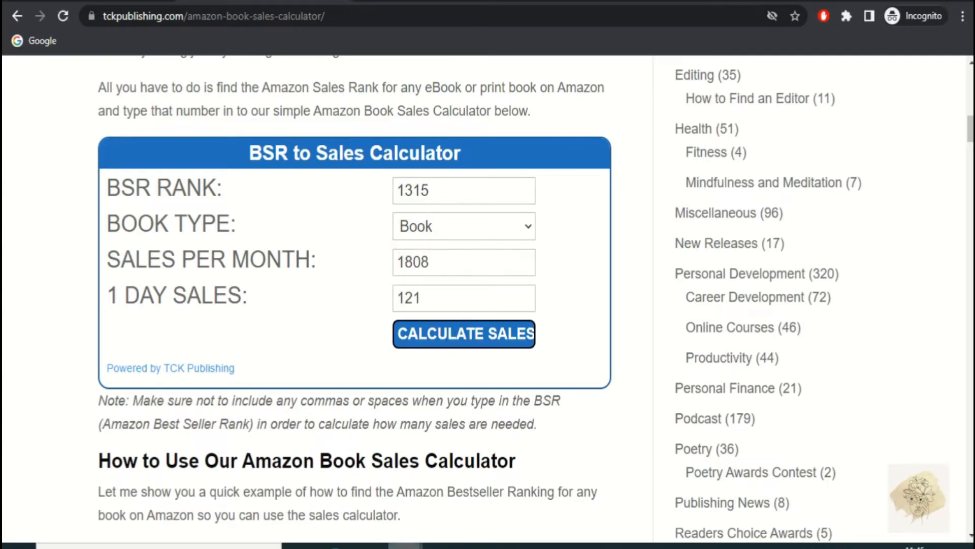
Switch to the OpenSky Sudoku Generator and set it to 48 puzzles with 4 puzzles per page
mouse_move(404, 546)
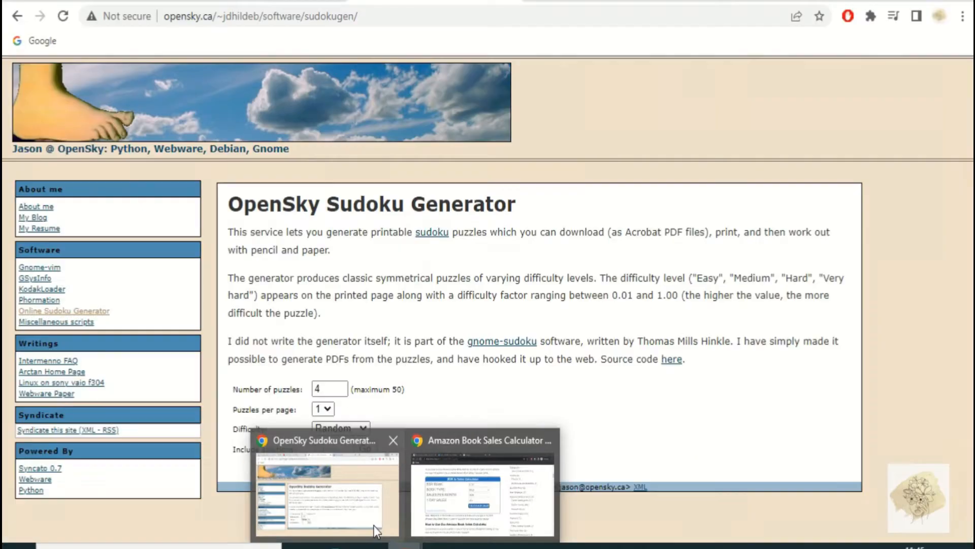
left_click(373, 527)
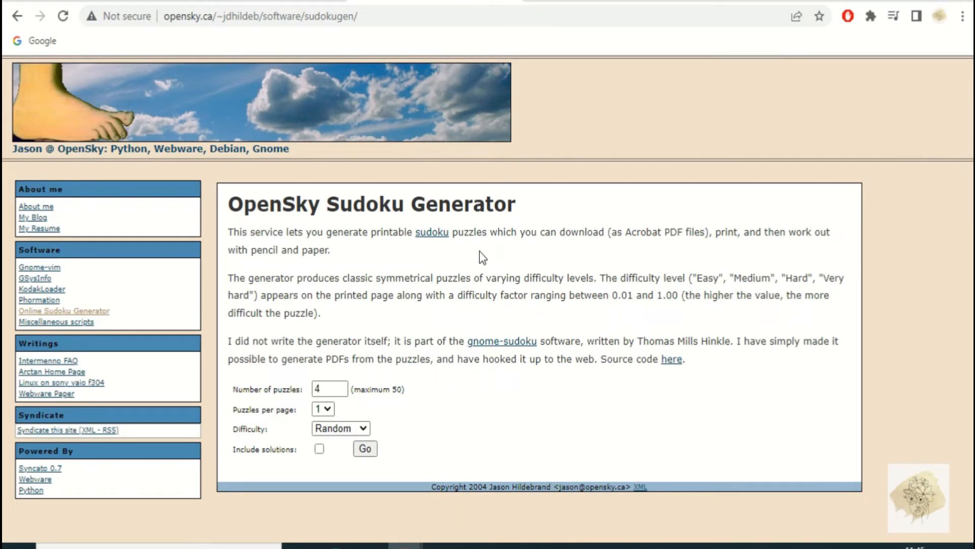
left_click(327, 389)
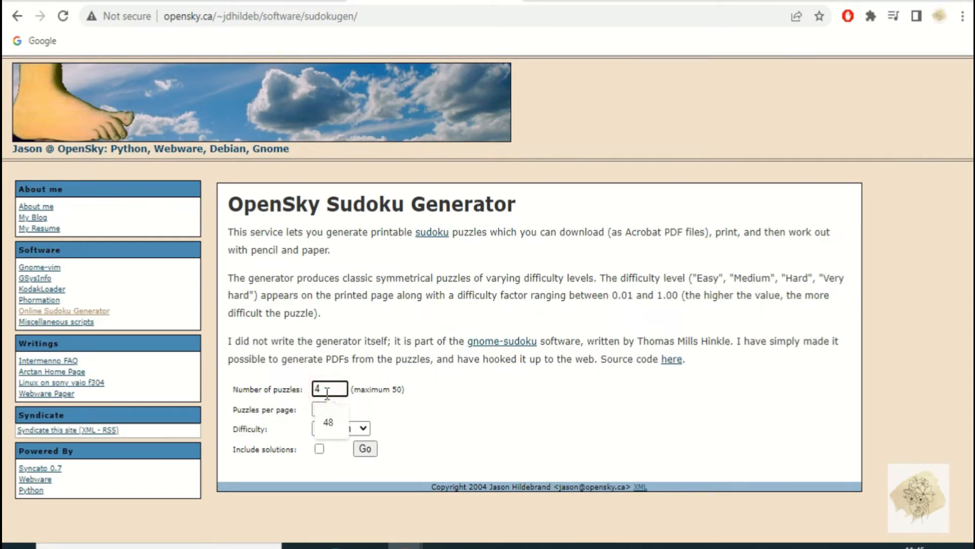
type("4")
left_click(326, 422)
left_click(320, 435)
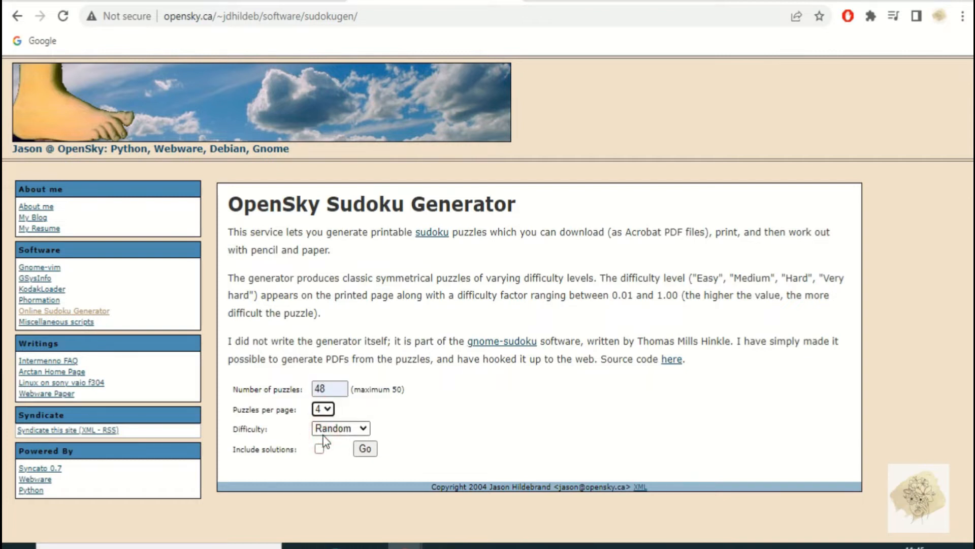
Set the difficulty to Easy, include solutions, and generate the sudoku PDF
left_click(363, 430)
left_click(354, 455)
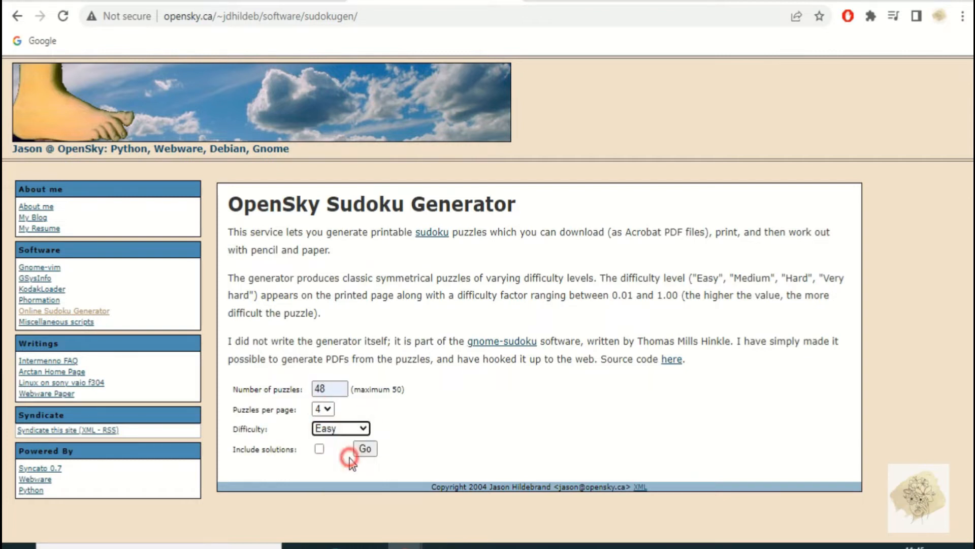
left_click(320, 449)
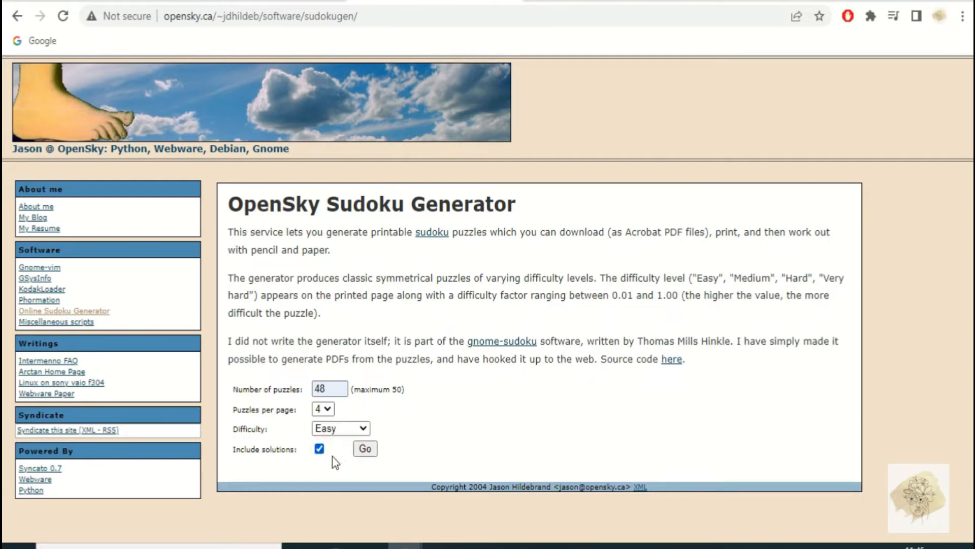
left_click(367, 450)
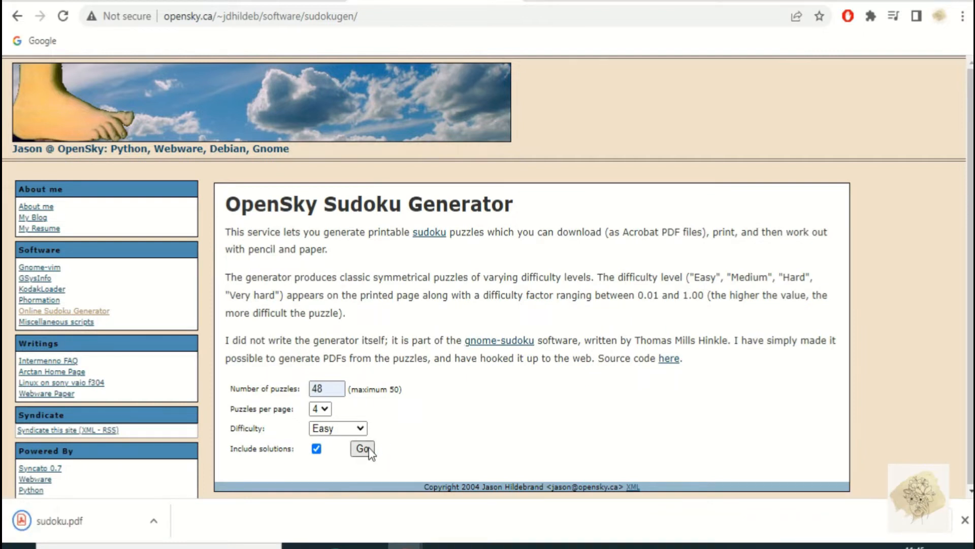
Switch to Canva and import the sudoku PDF from the Downloads folder
left_click(601, 1)
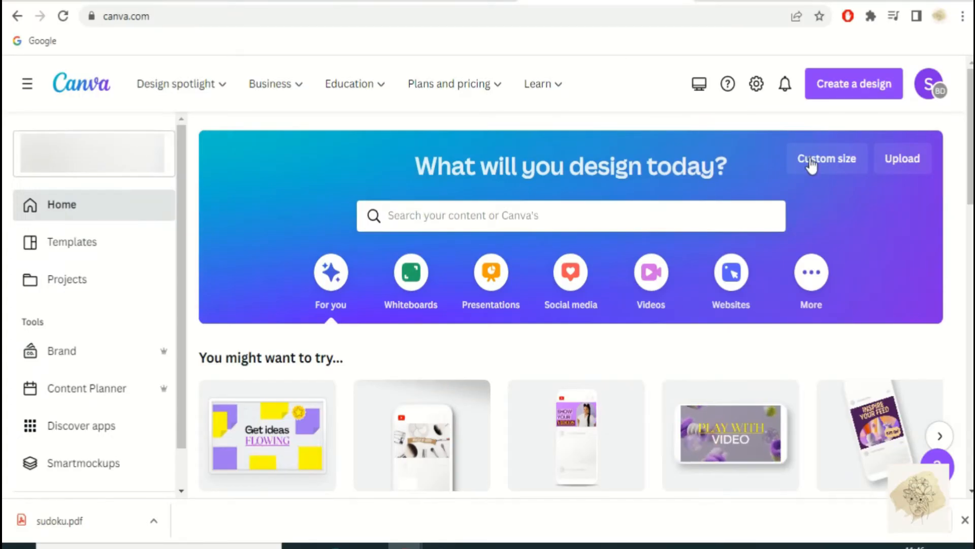
left_click(880, 85)
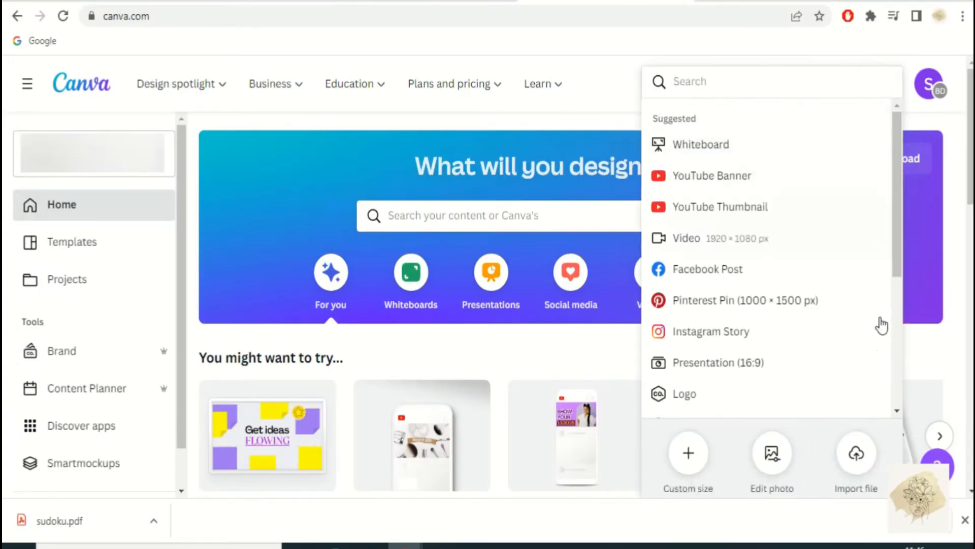
left_click(856, 454)
left_click(452, 239)
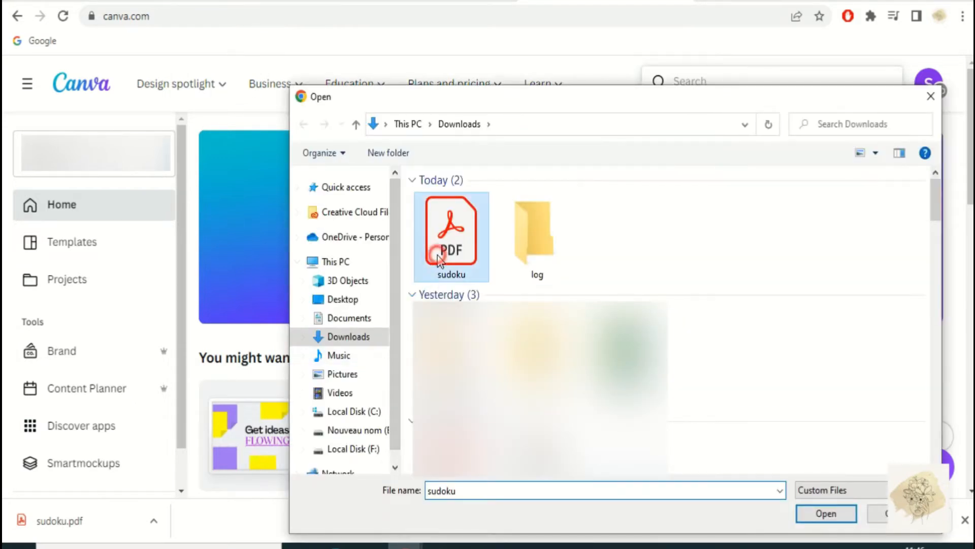
left_click(815, 510)
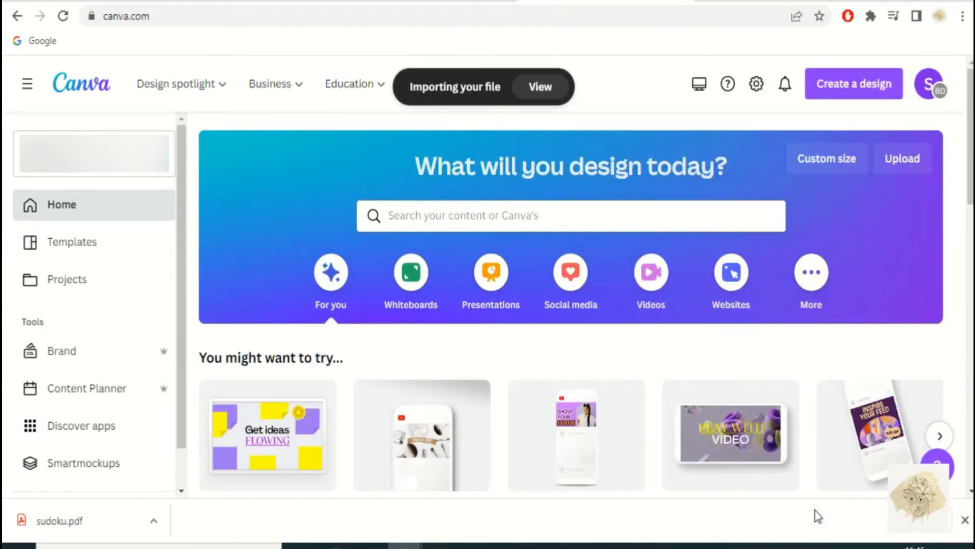
Open the imported sudoku.pdf design and inspect how the numbers sit in the puzzle grids on page 1
left_click(541, 87)
left_click(329, 257)
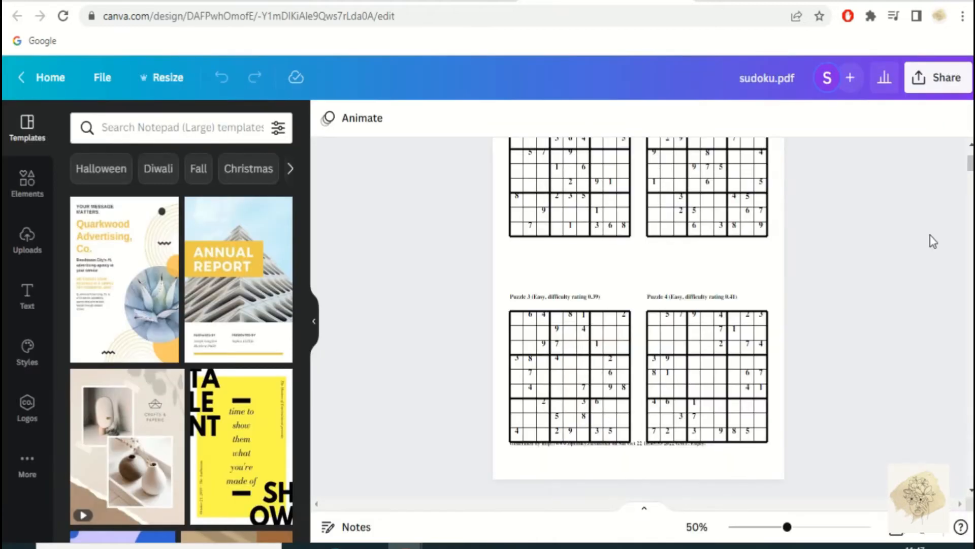
key("ctrl+plus")
scroll(907, 257, "up", 5)
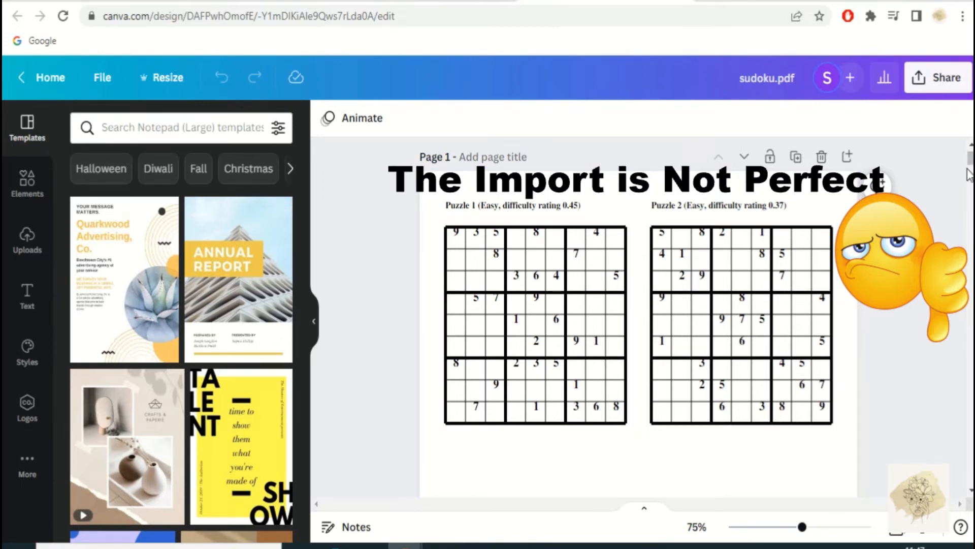
key("ctrl+minus")
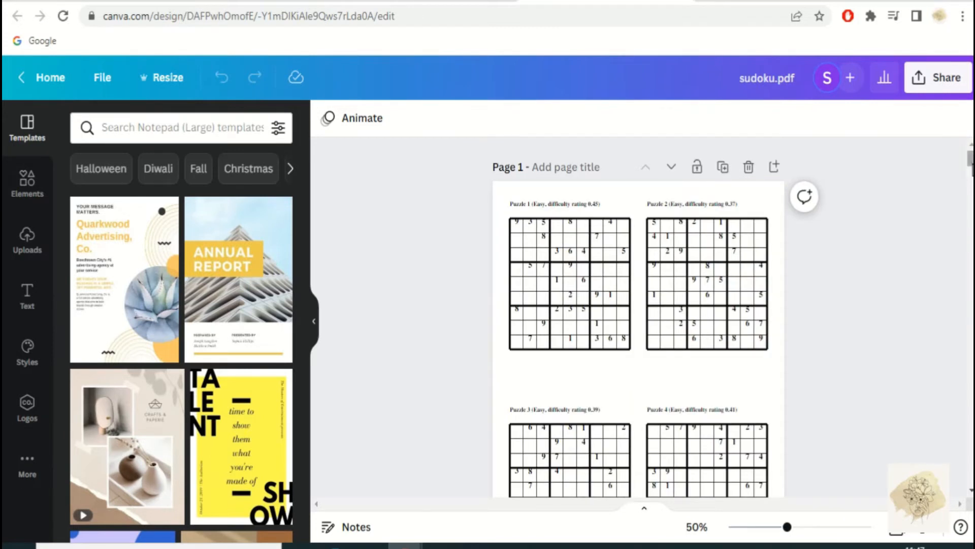
scroll(953, 183, "down", 3)
scroll(953, 183, "up", 1)
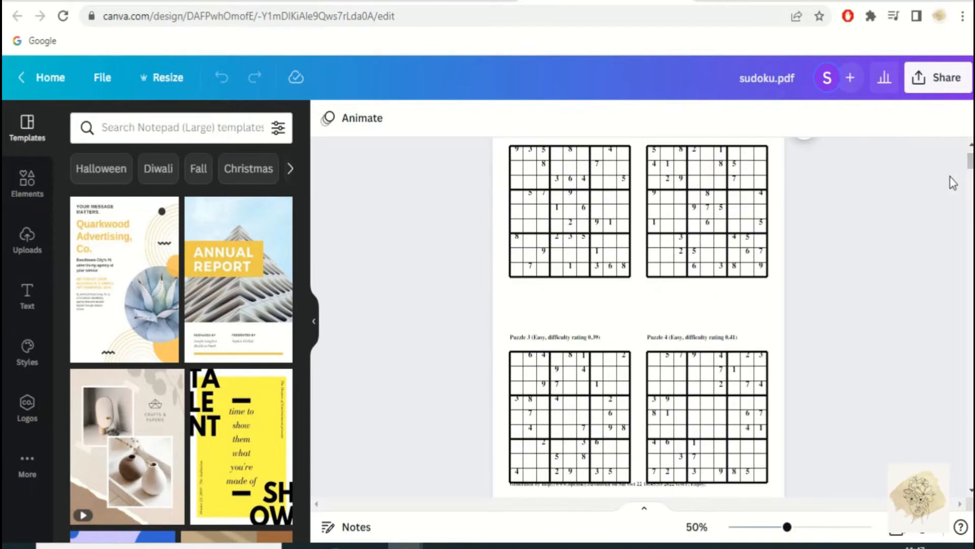
scroll(953, 183, "up", 2)
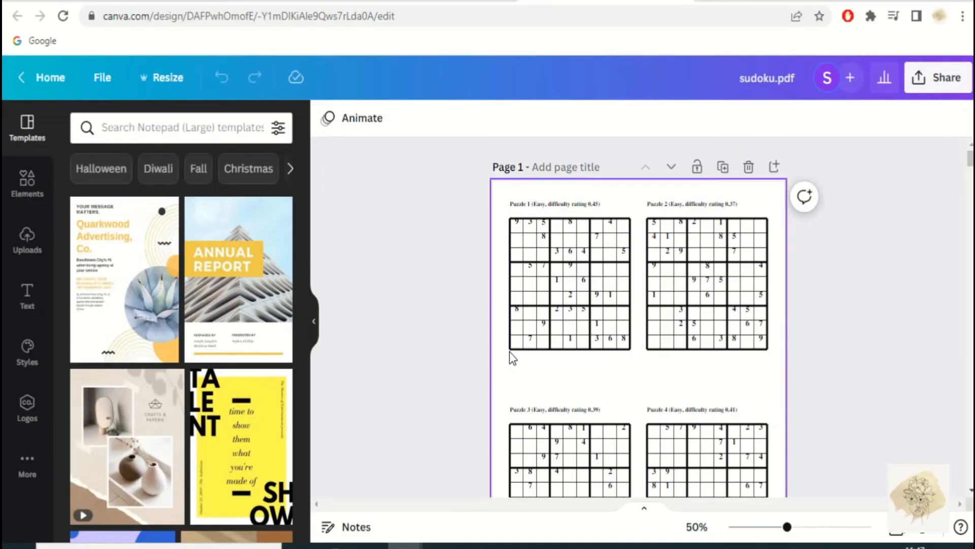
Lock the grids of Puzzle 1 and Puzzle 2 on page 1
left_click(512, 348)
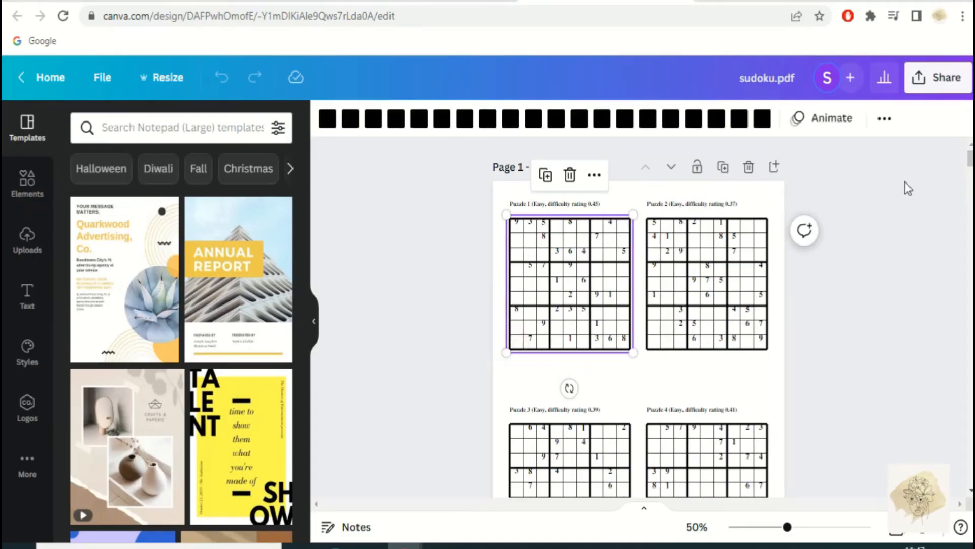
left_click(884, 119)
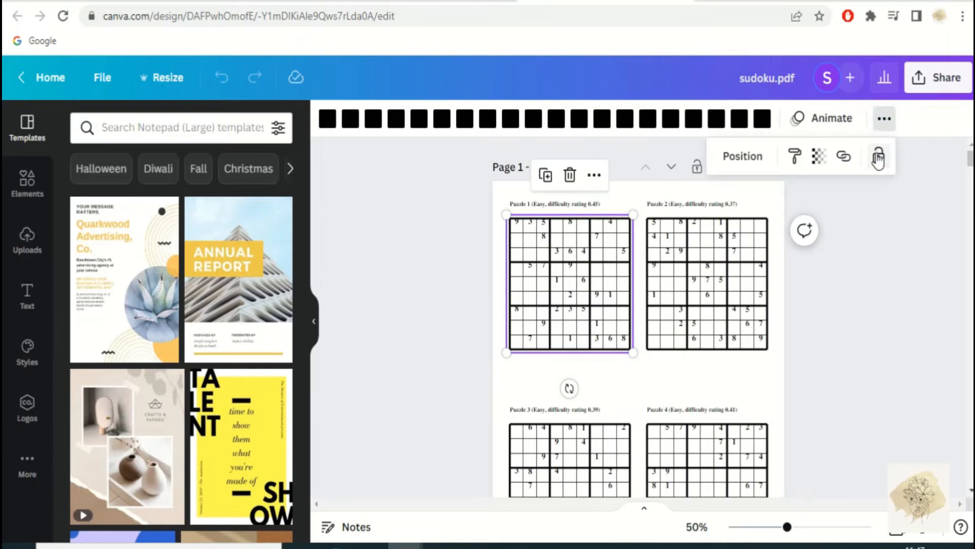
left_click(878, 159)
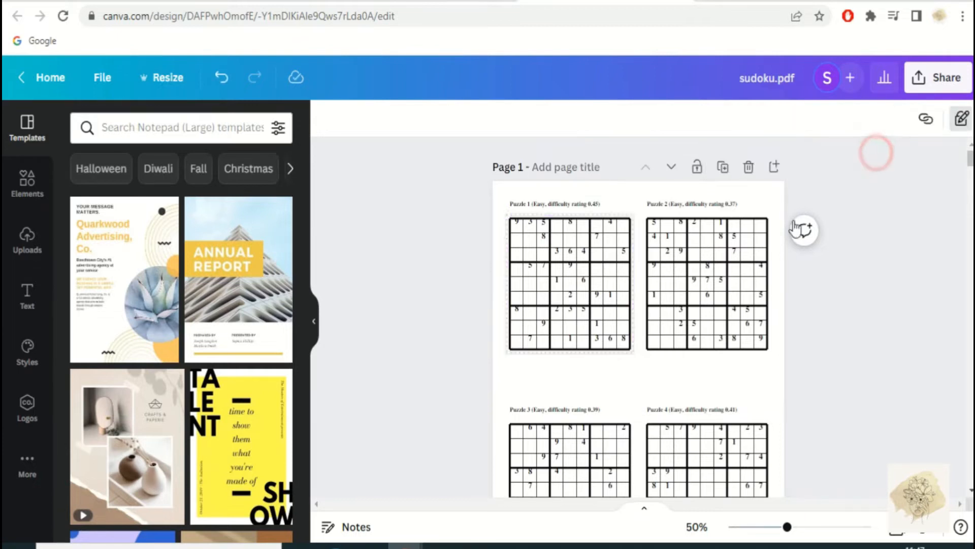
left_click(646, 350)
left_click(884, 121)
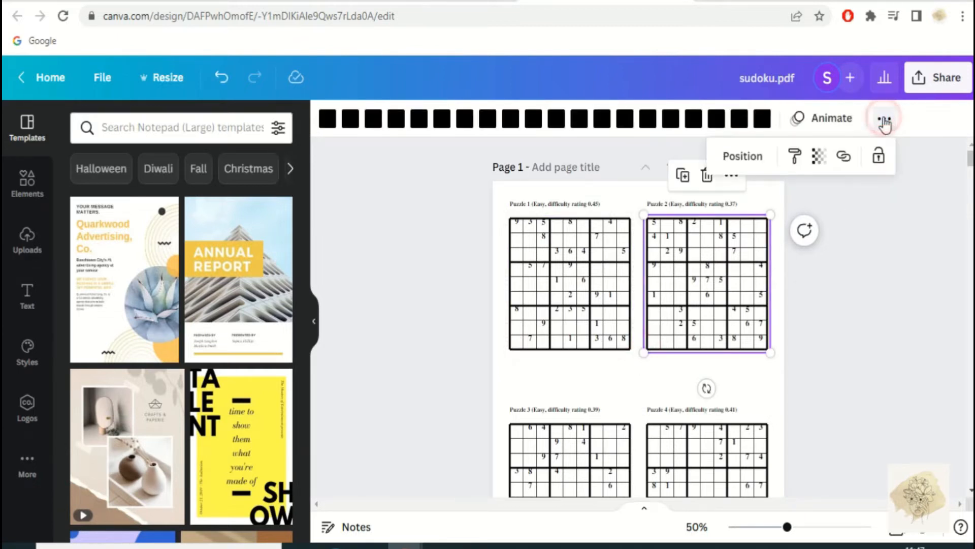
left_click(879, 157)
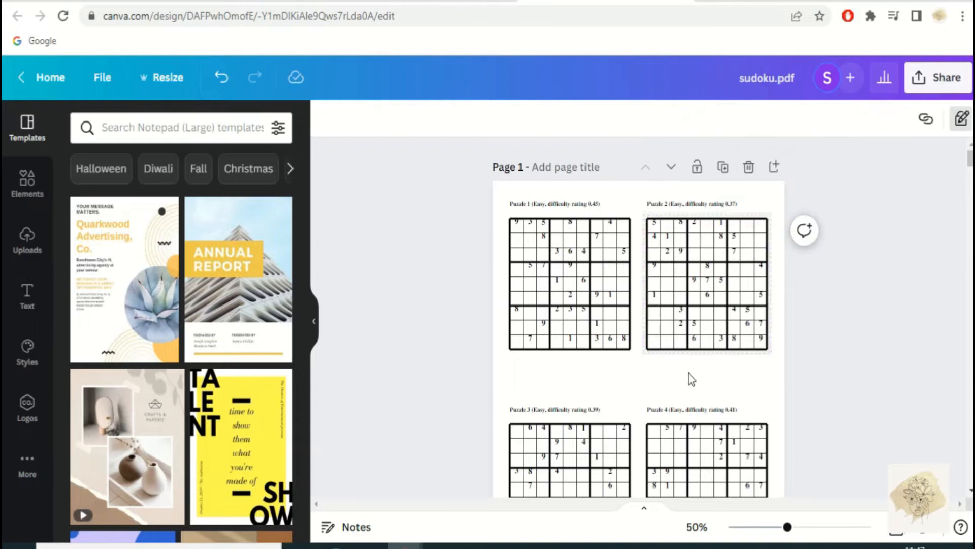
Lock the grids of Puzzle 3 and Puzzle 4 on page 1
left_click(513, 426)
left_click(884, 119)
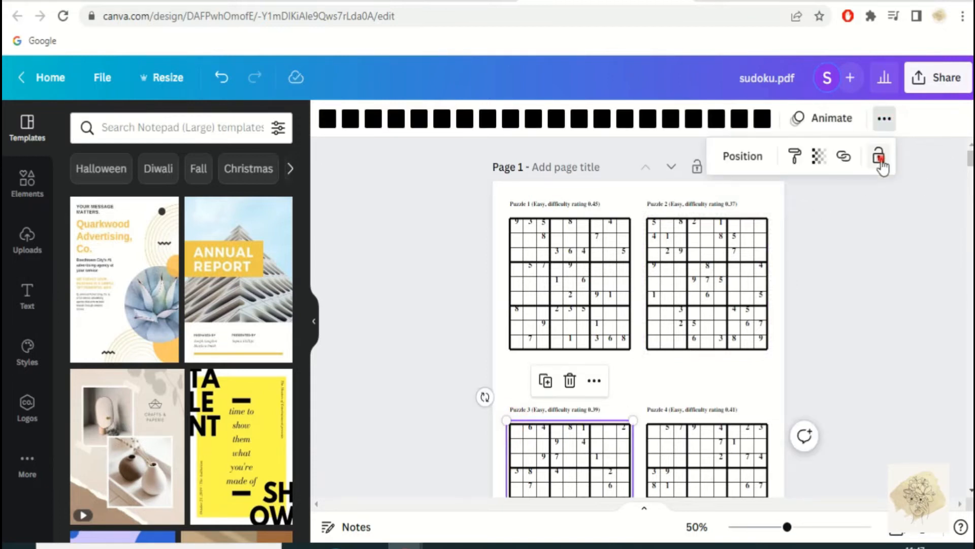
left_click(879, 159)
left_click(649, 431)
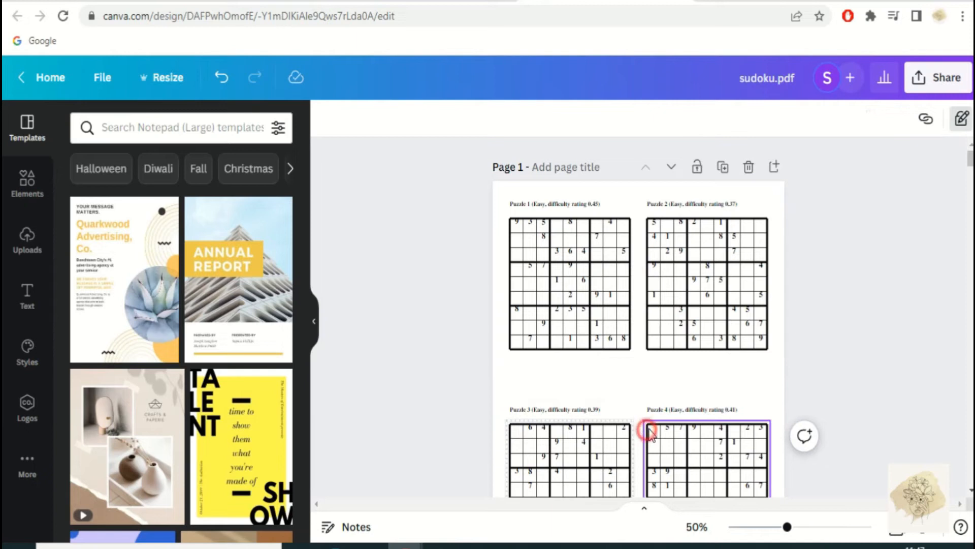
left_click(883, 119)
left_click(878, 159)
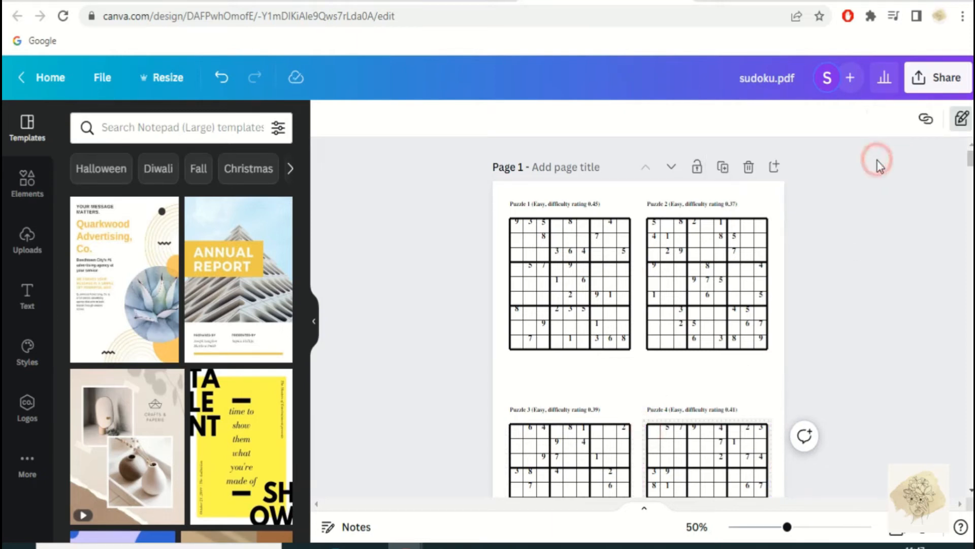
Select all unlocked text on page 1 and nudge it down so the numbers are centred in their grid cells
scroll(639, 315, "down", 2)
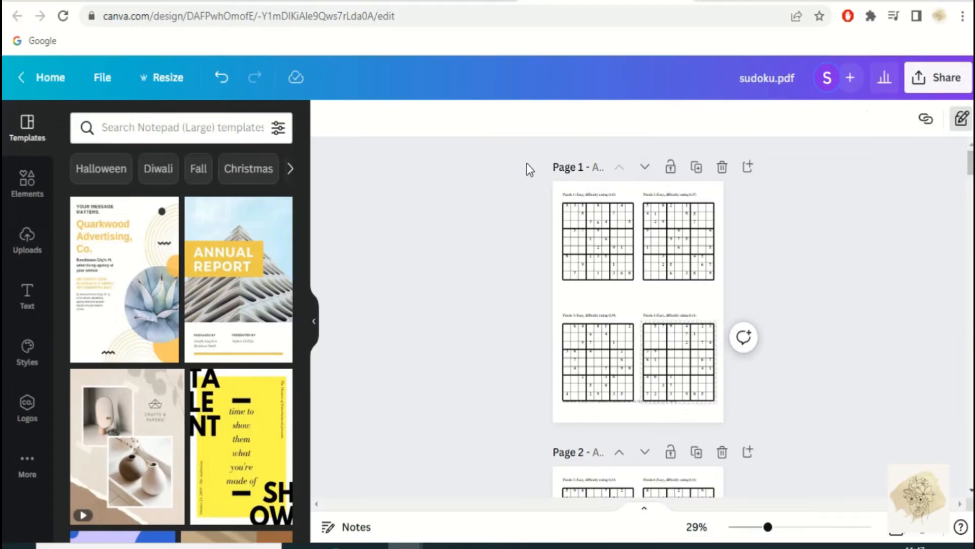
left_click_drag(531, 180, 733, 413)
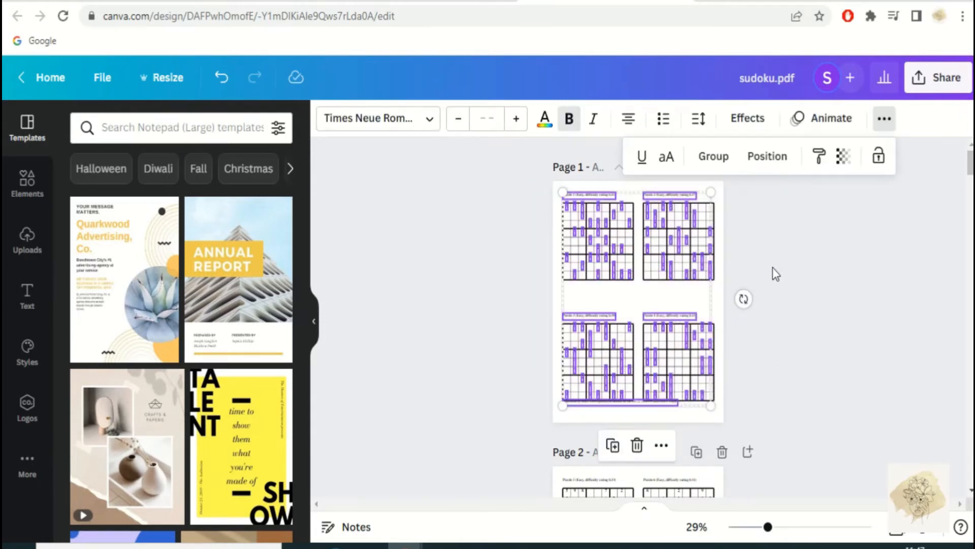
key("Down")
key("Down")
key("ctrl+plus")
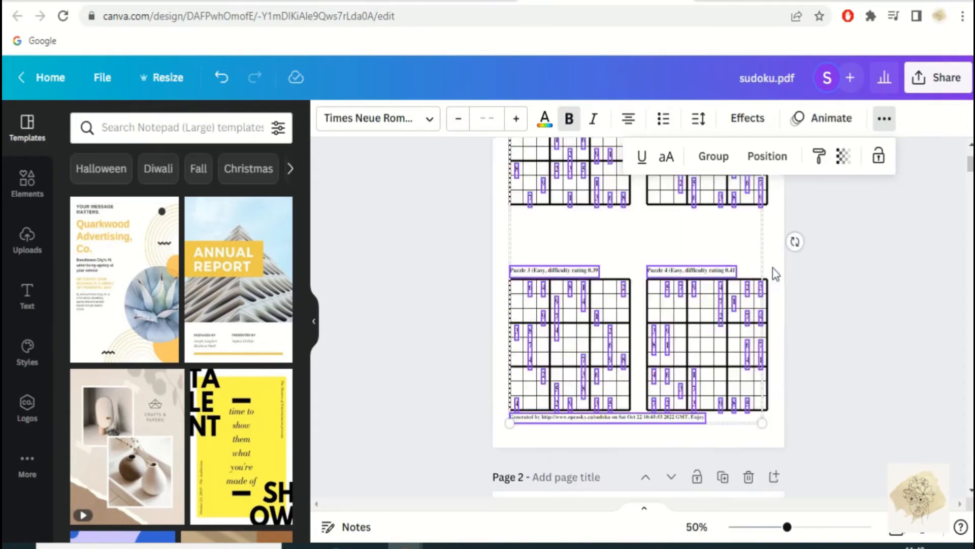
left_click(911, 283)
Delete the difficulty rating in parentheses from the first puzzle's title, leaving only "Puzzle 1"
key("ctrl+plus")
scroll(914, 289, "up", 5)
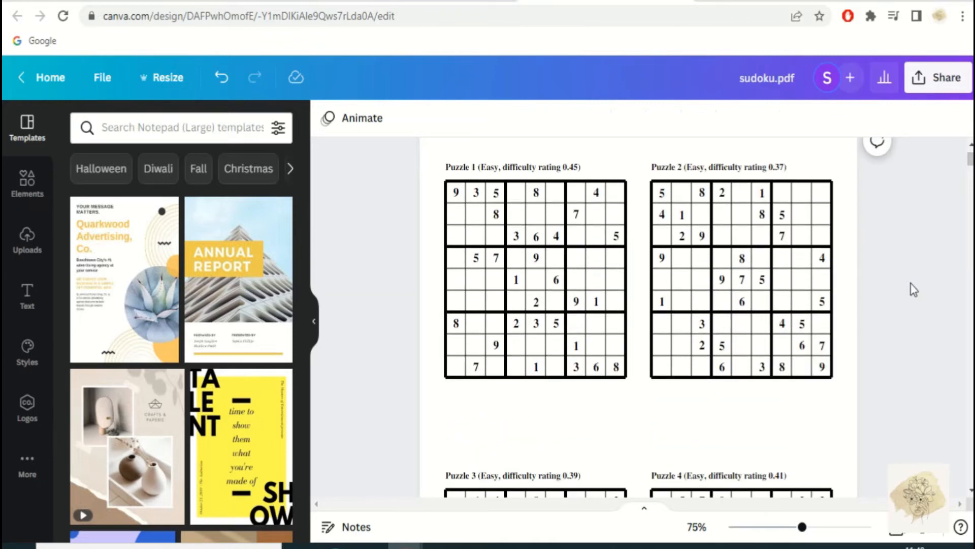
left_click(545, 166)
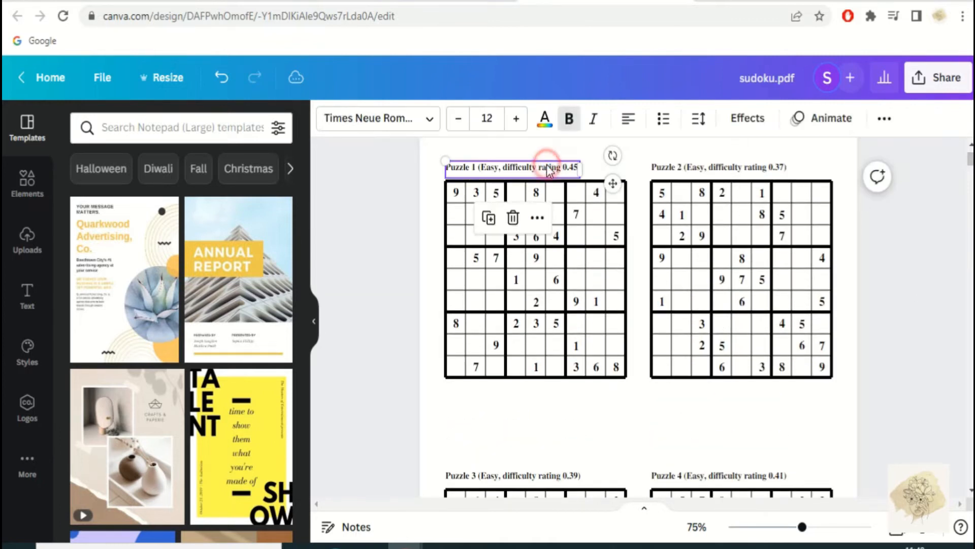
key("ctrl+plus")
double_click(430, 189)
left_click(429, 189)
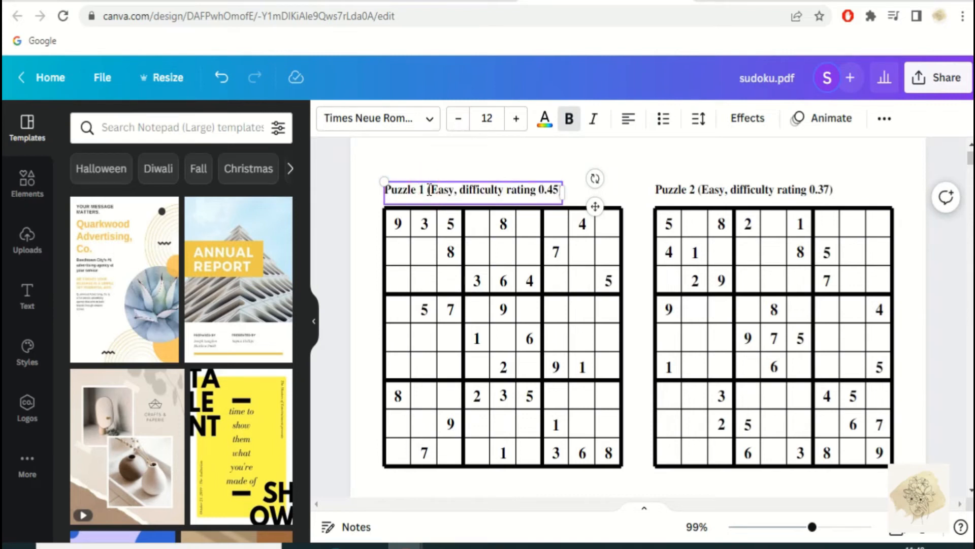
left_click_drag(428, 189, 557, 191)
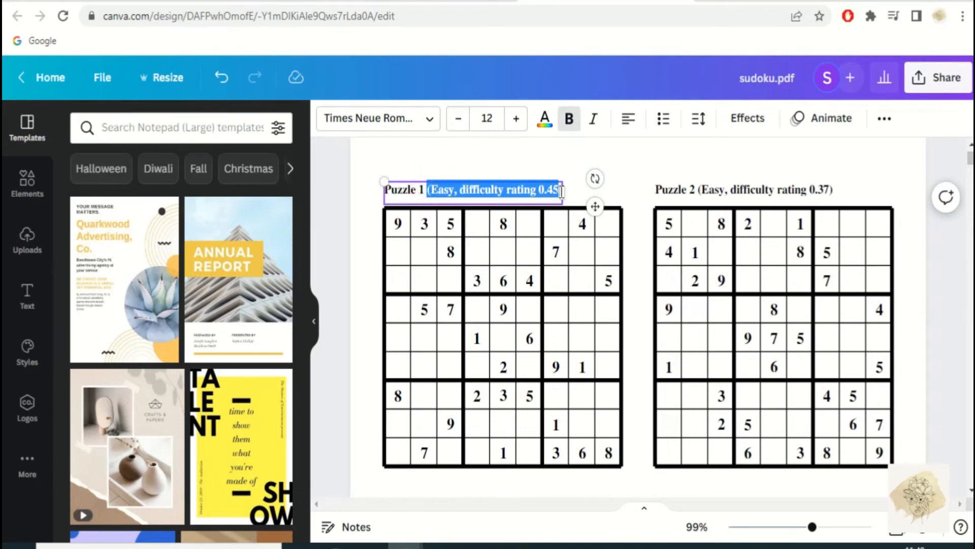
key("BackSpace")
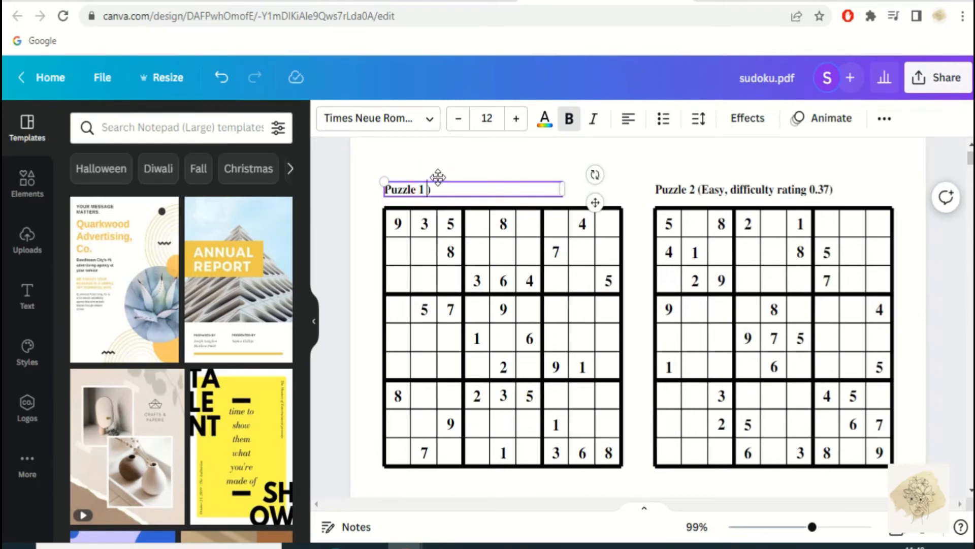
Delete the difficulty rating in parentheses from the second puzzle's title, leaving only "Puzzle 2"
left_click(701, 190)
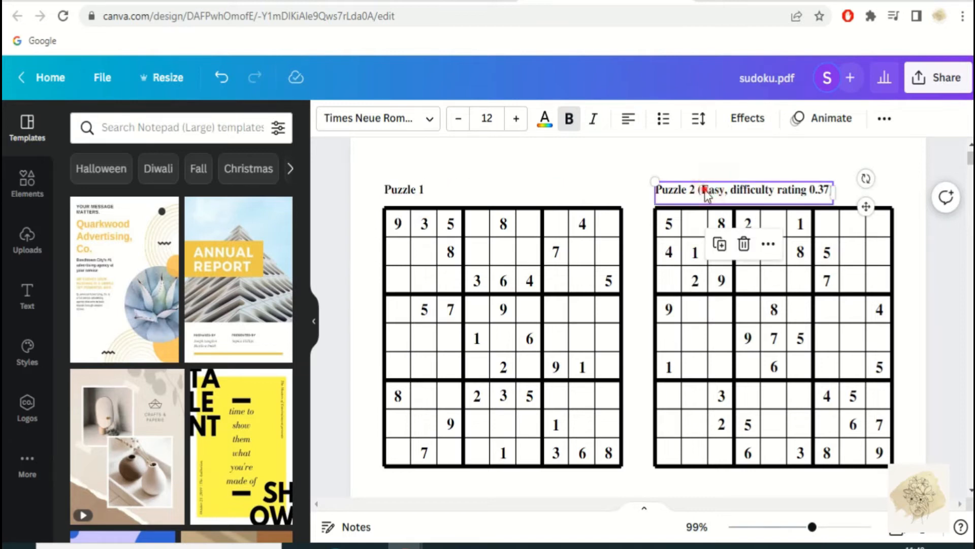
left_click(699, 191)
left_click_drag(698, 191, 835, 204)
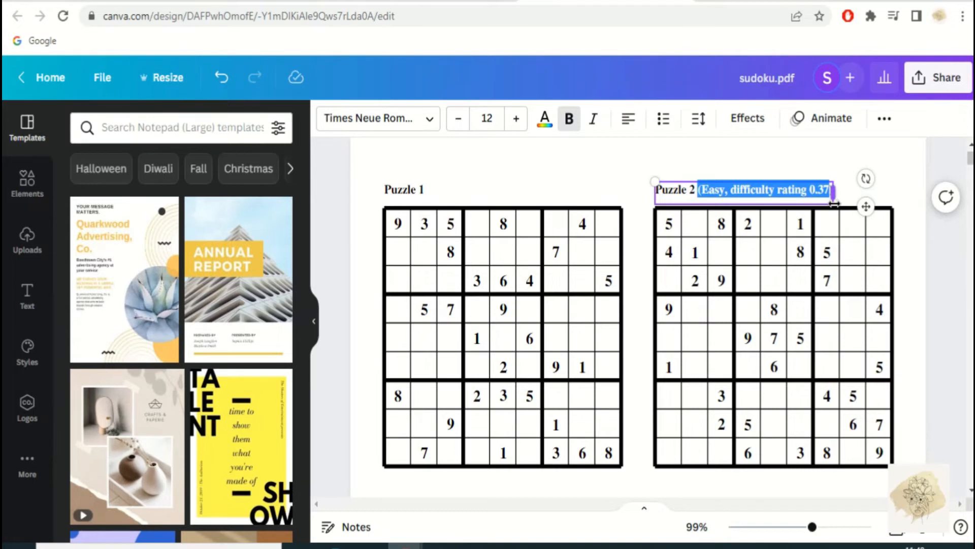
key("BackSpace")
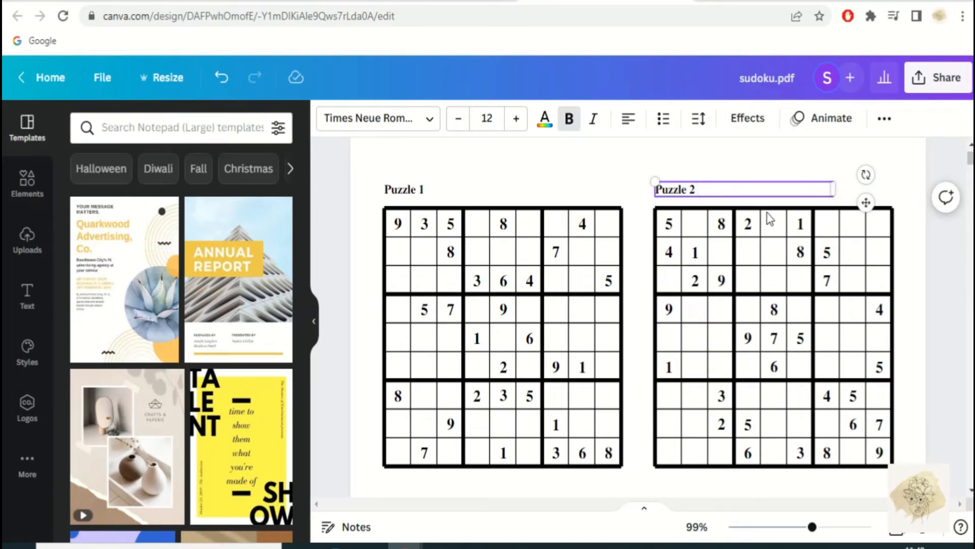
left_click(766, 219)
Delete the difficulty rating in parentheses from the third puzzle's title, leaving only "Puzzle 3"
scroll(764, 218, "down", 5)
left_click(452, 283)
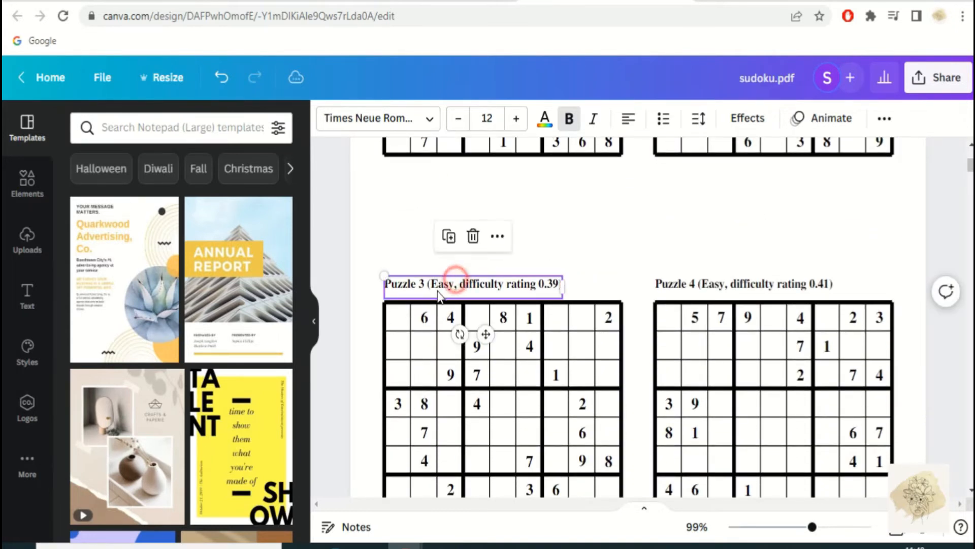
left_click(452, 282)
left_click(428, 283)
left_click_drag(429, 283, 562, 283)
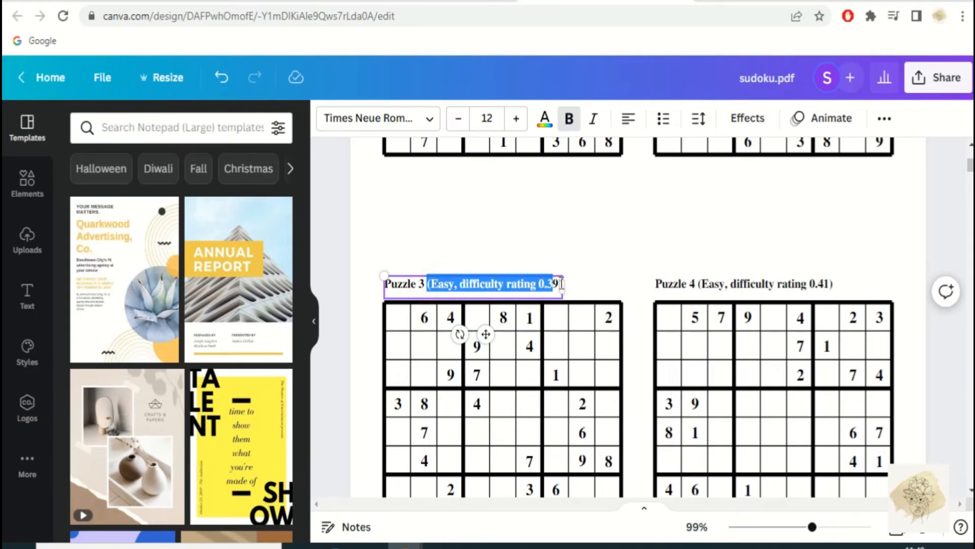
key("BackSpace")
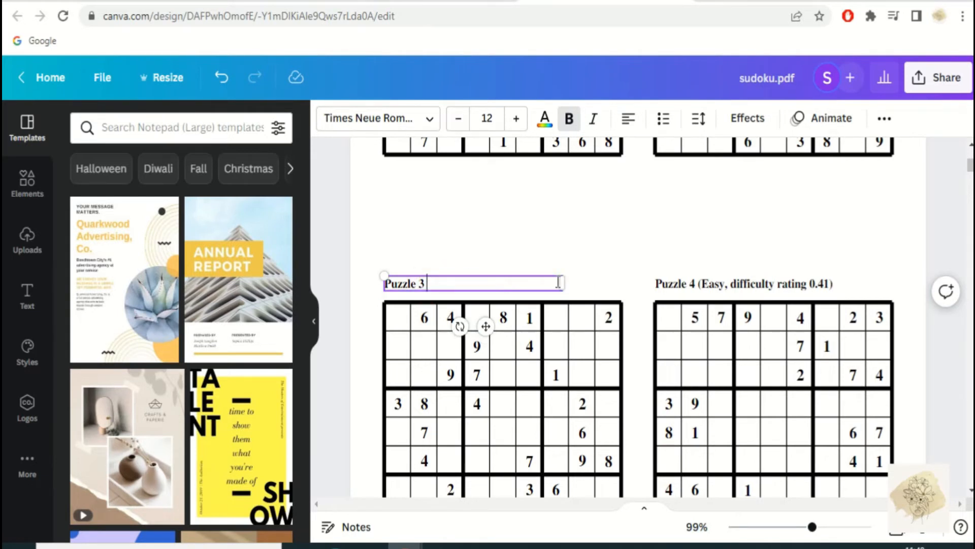
Delete the difficulty rating text from the Puzzle 4 title on page 1
left_click(701, 283)
left_click(701, 283)
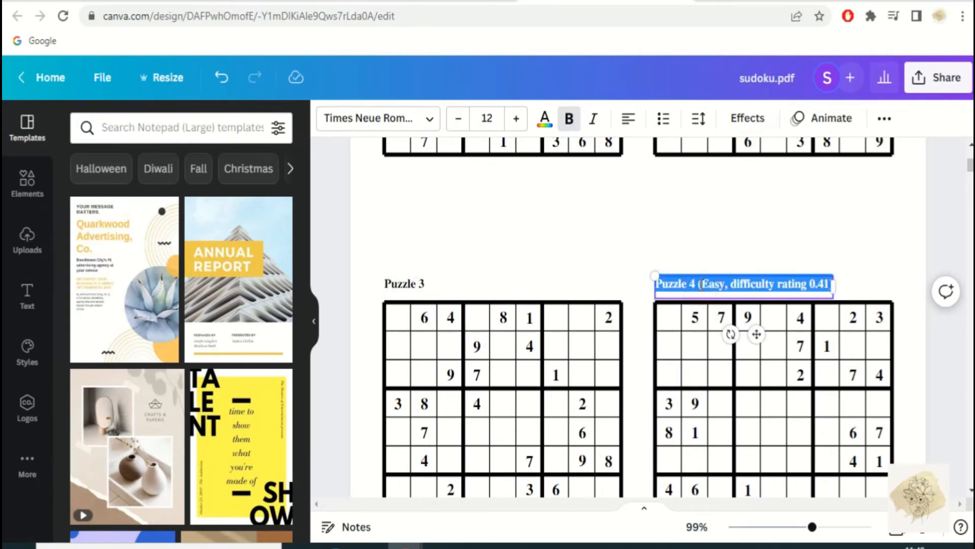
left_click(702, 282)
left_click_drag(698, 282, 824, 300)
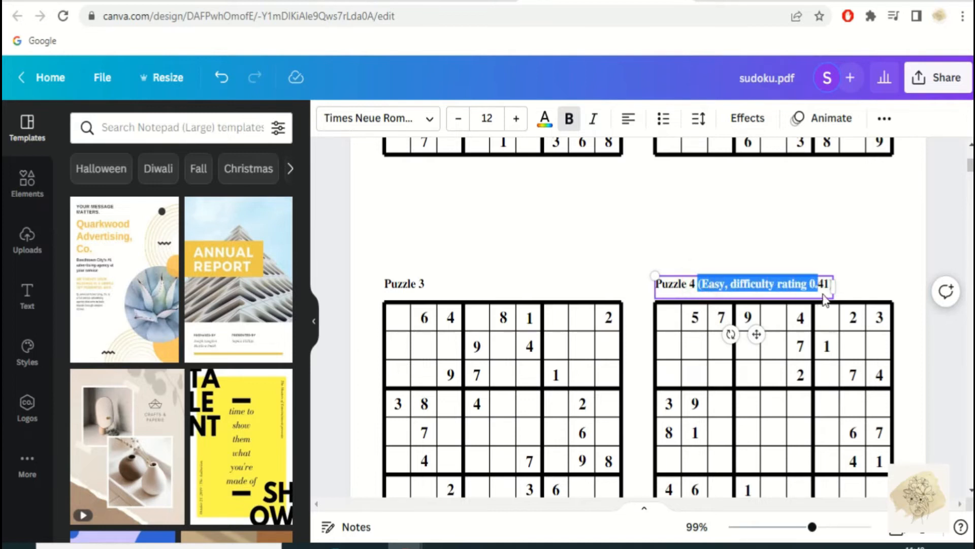
key("BackSpace")
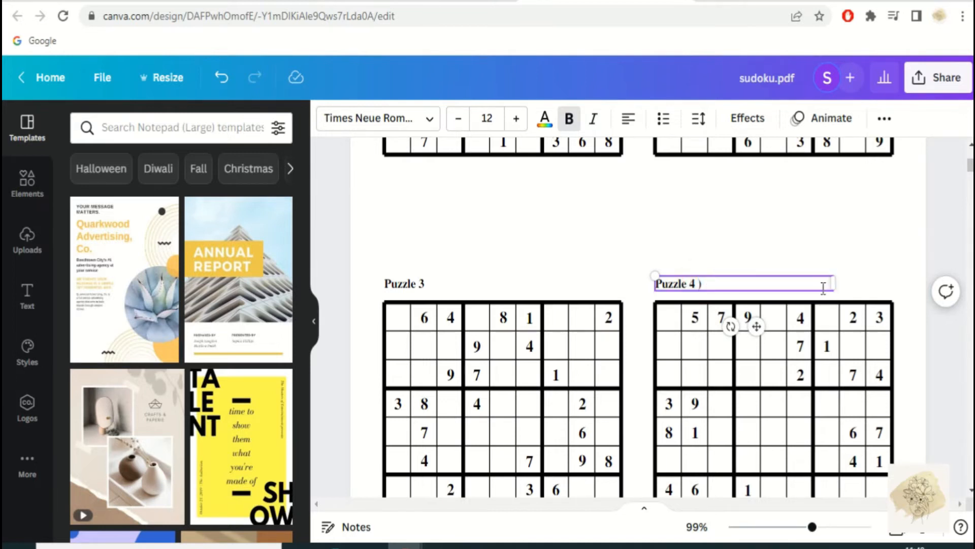
scroll(809, 278, "down", 5)
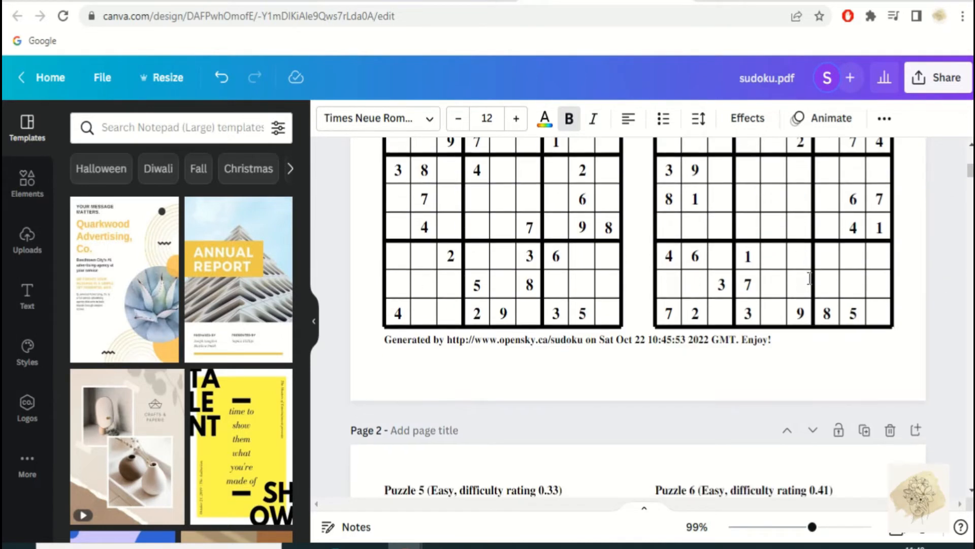
Delete the generator credit line below the puzzles on page 1 and change all of the page's text to the Oswald font
left_click(581, 339)
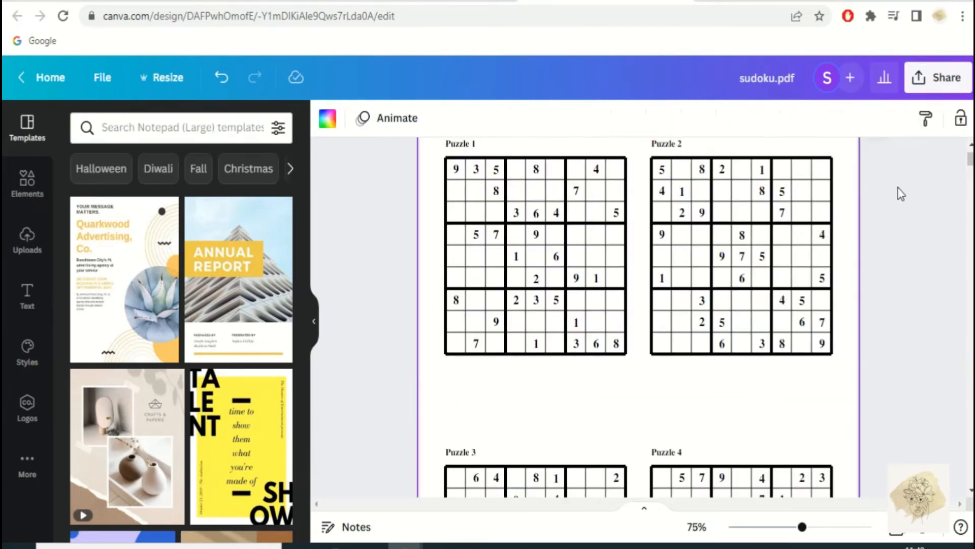
key("ctrl+minus")
scroll(898, 187, "down", 3)
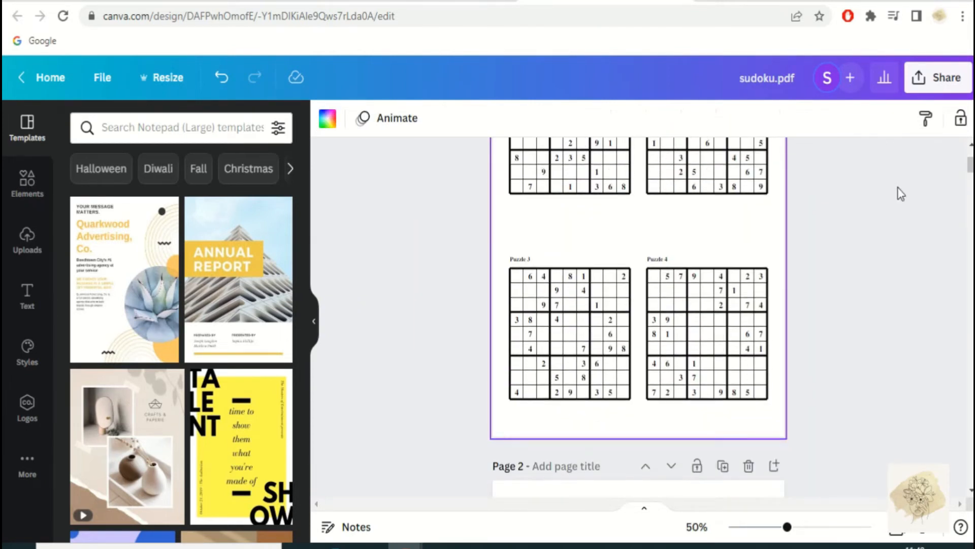
scroll(897, 187, "down", 3)
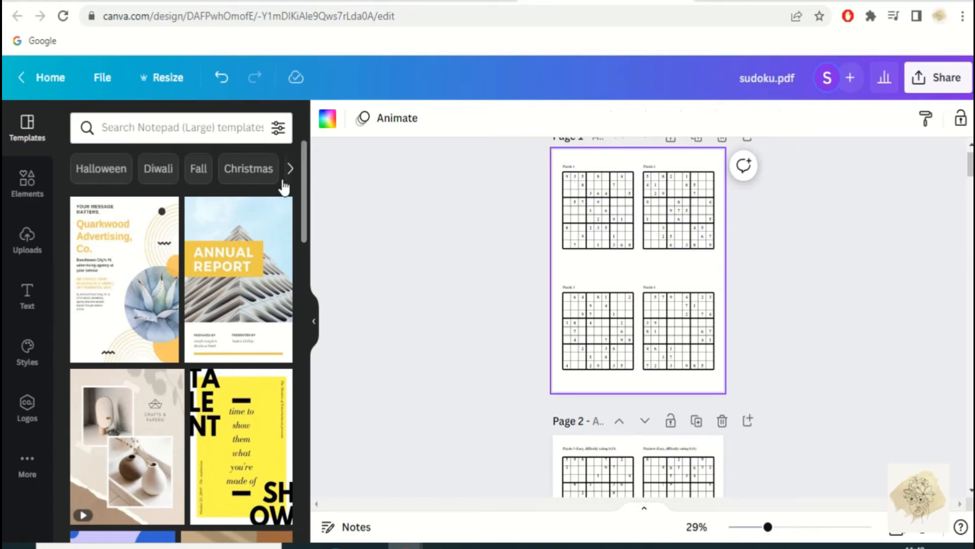
left_click_drag(536, 160, 743, 395)
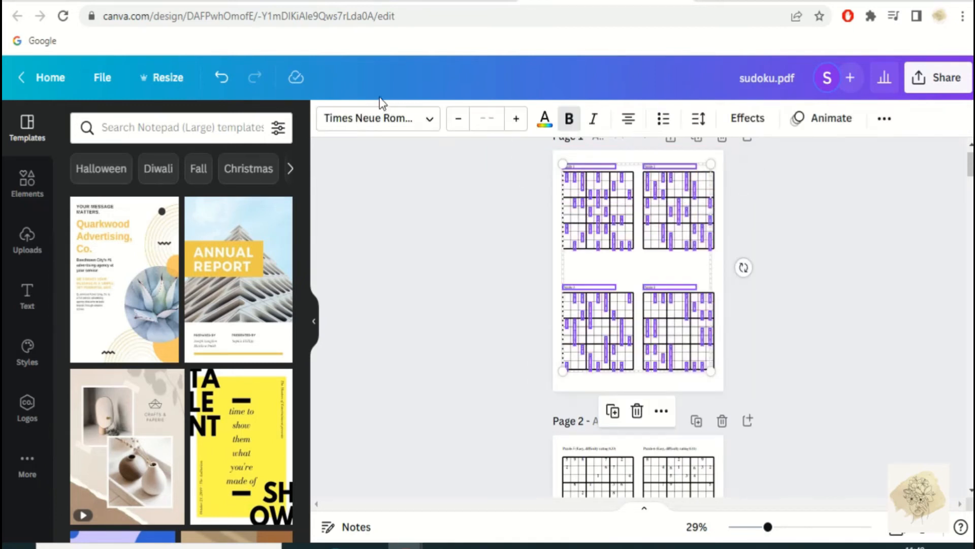
left_click(335, 122)
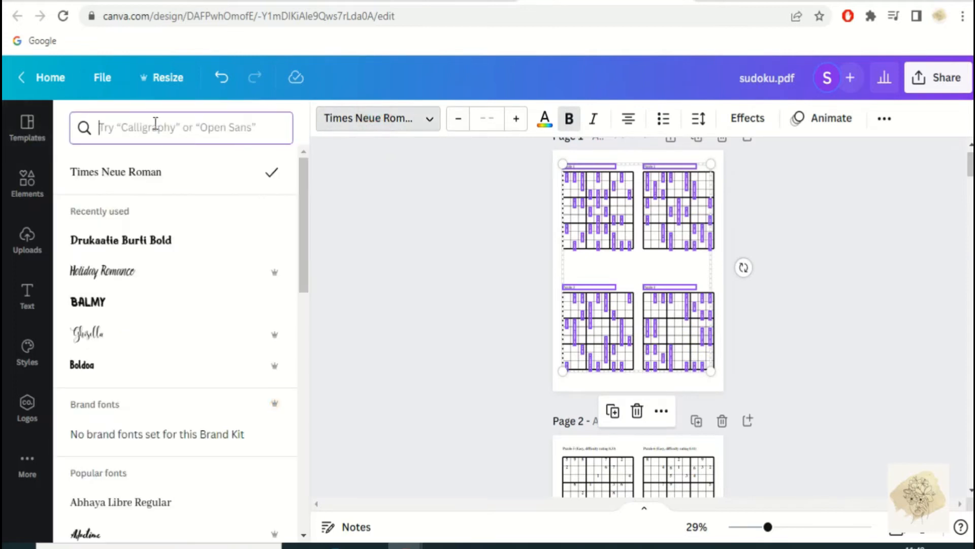
type("osl")
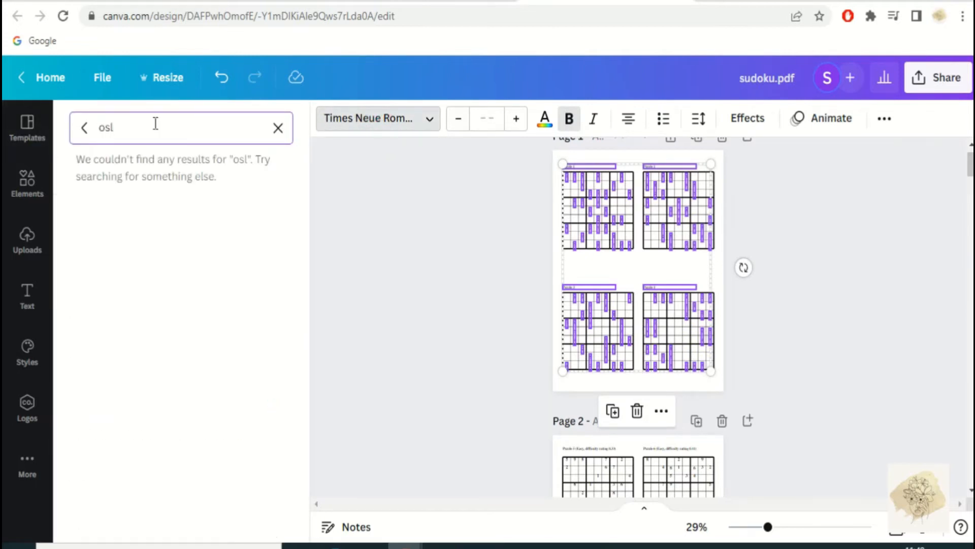
key("BackSpace")
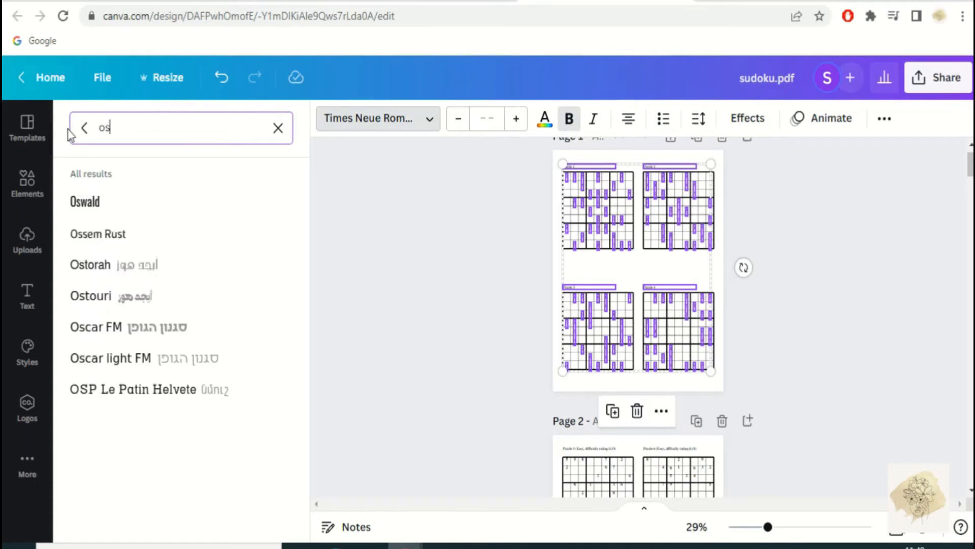
left_click(98, 203)
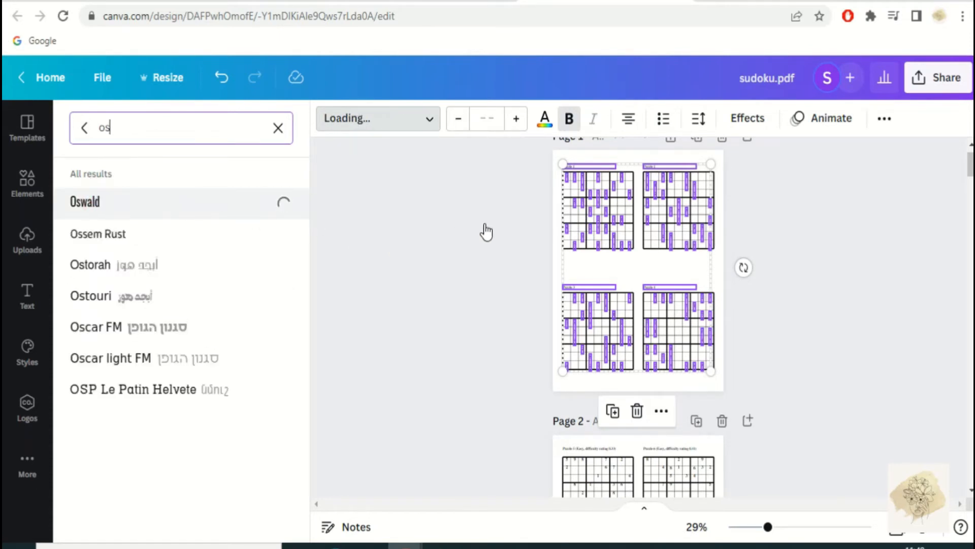
left_click(786, 220)
left_click(790, 218)
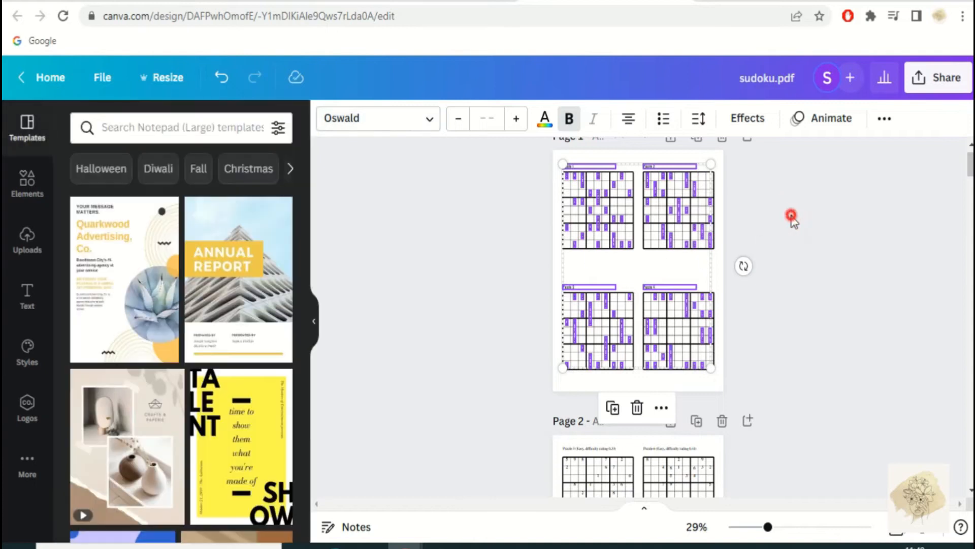
Lock the four puzzle grids on page 2 in place
key("ctrl+plus")
key("ctrl+plus")
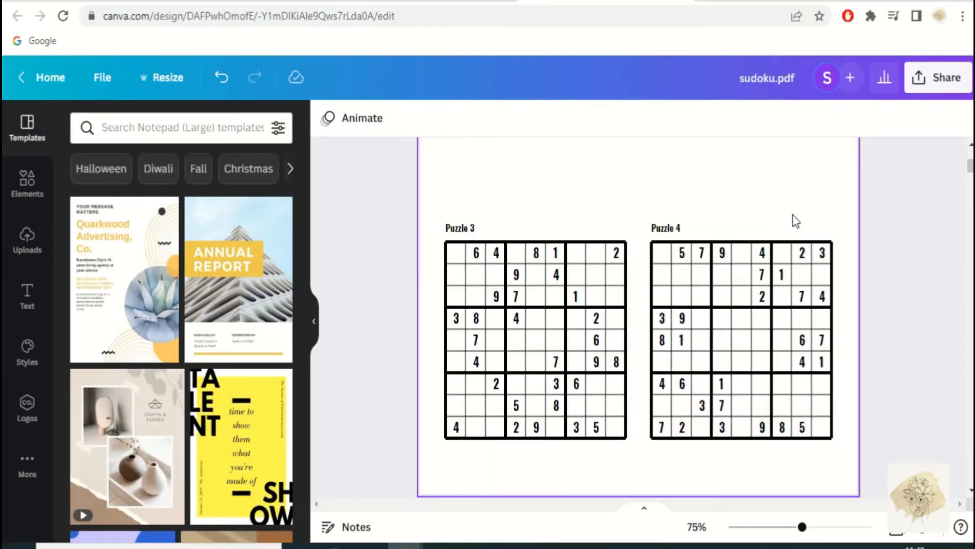
scroll(846, 238, "up", 6)
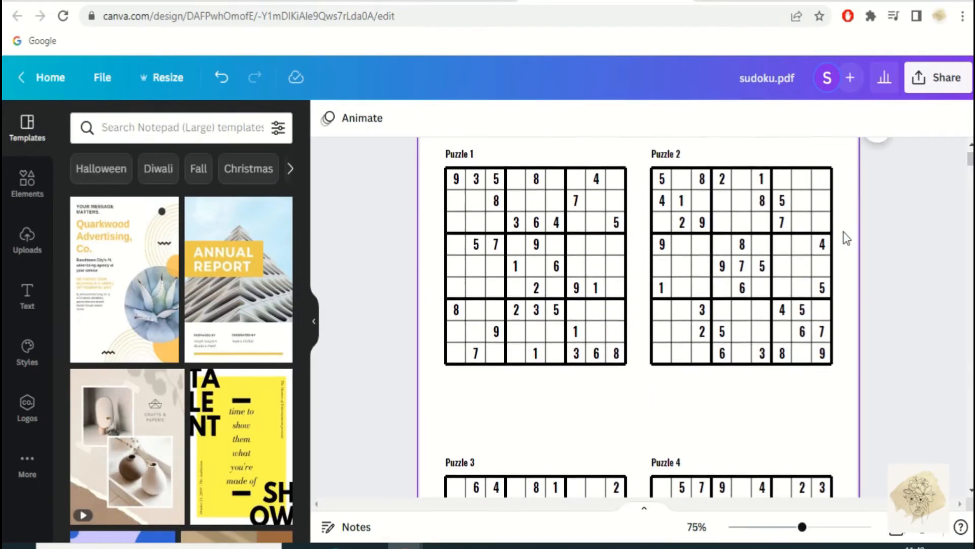
scroll(846, 238, "down", 10)
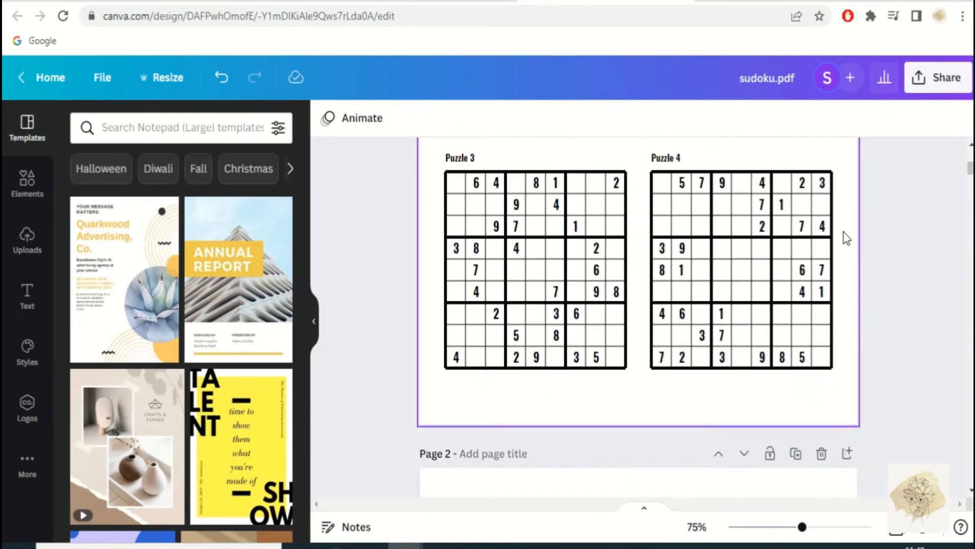
scroll(844, 231, "down", 2)
double_click(476, 177)
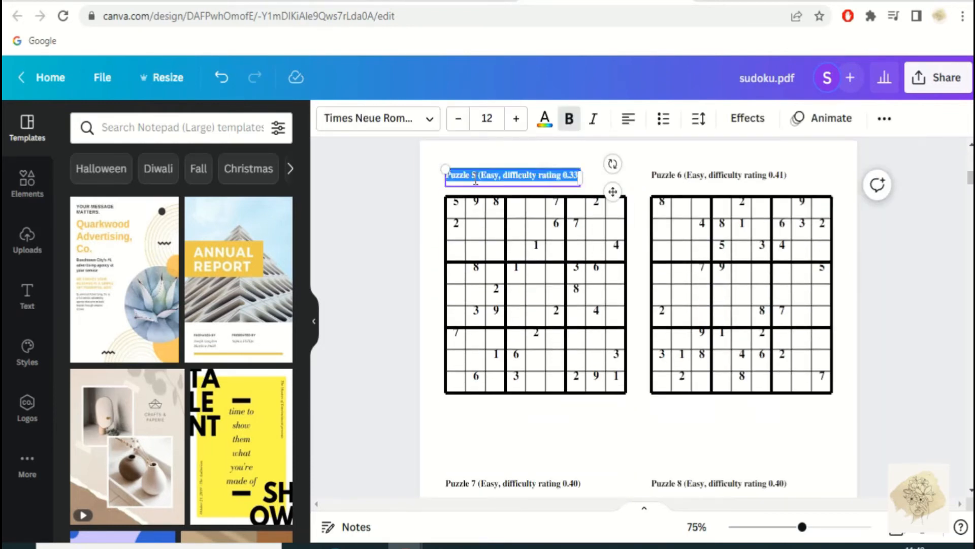
left_click(425, 205)
left_click(445, 239)
left_click(650, 393, "shift")
scroll(630, 382, "down", 5)
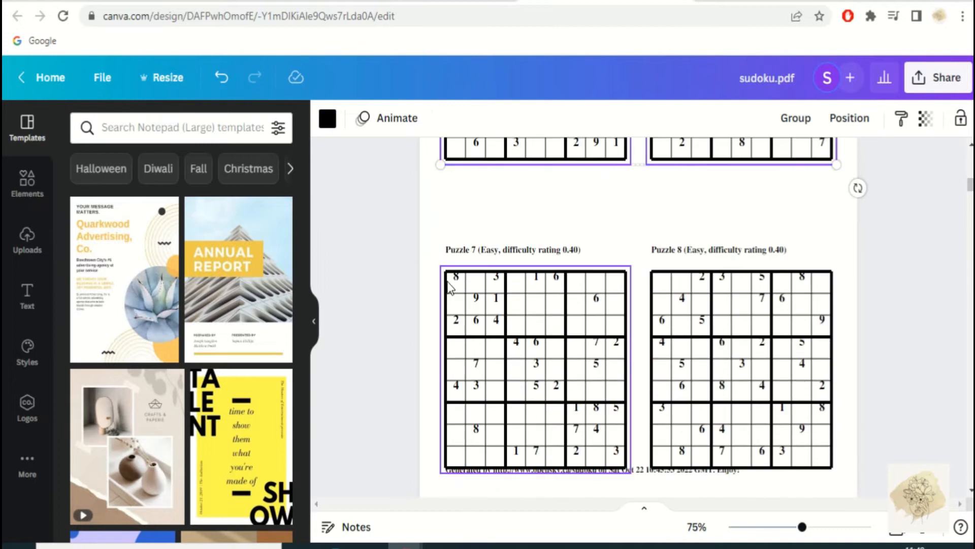
left_click(446, 281, "shift")
left_click(652, 275, "shift")
left_click(960, 118)
left_click(898, 206)
Change all text on page 2 to the Oswald font and apply the font replacement across the whole design
scroll(899, 206, "down", 4)
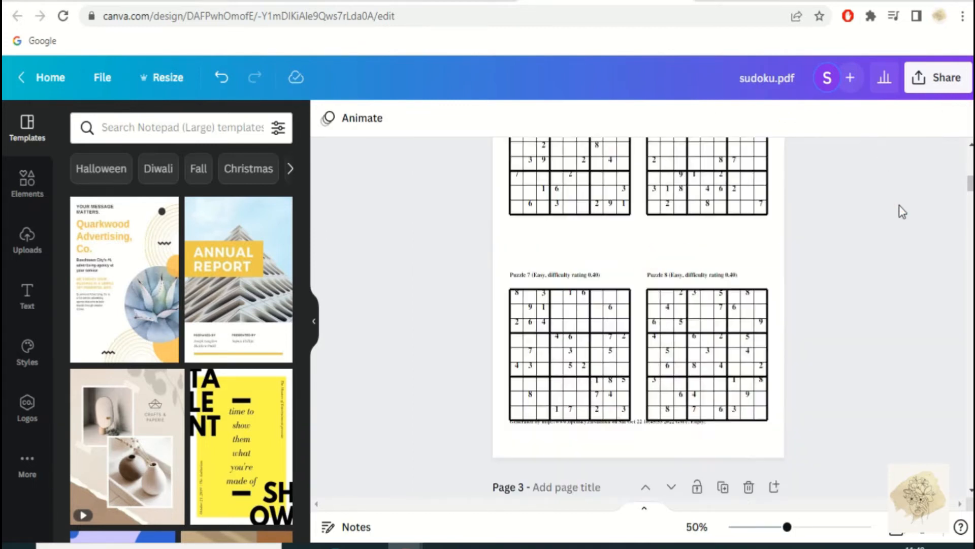
left_click_drag(542, 161, 735, 400)
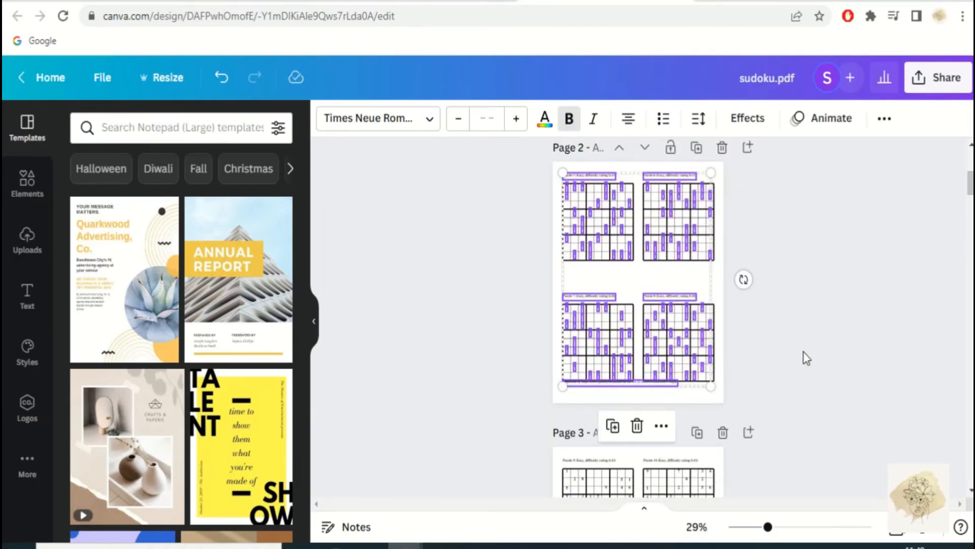
scroll(804, 352, "up", 3)
scroll(807, 357, "up", 3)
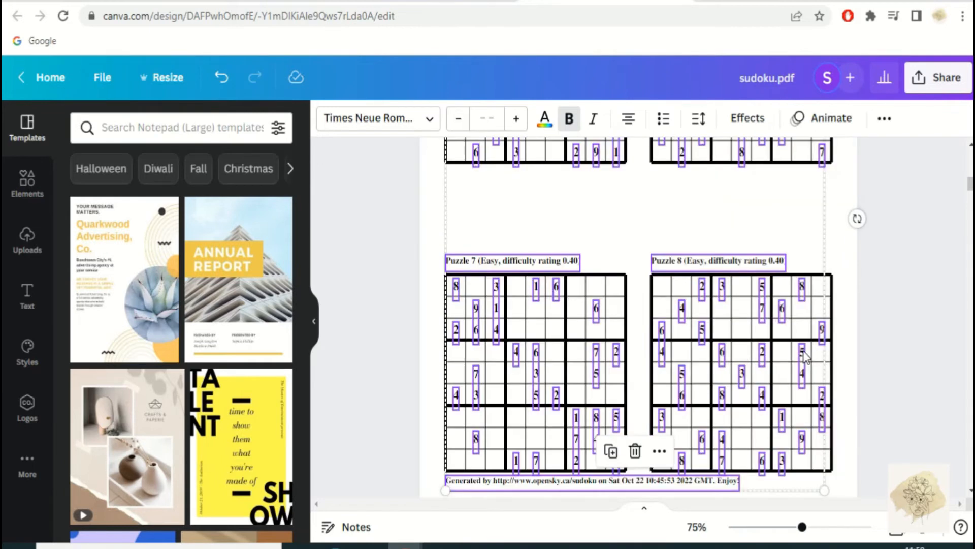
left_click(380, 122)
type("os")
left_click(101, 204)
left_click(243, 517)
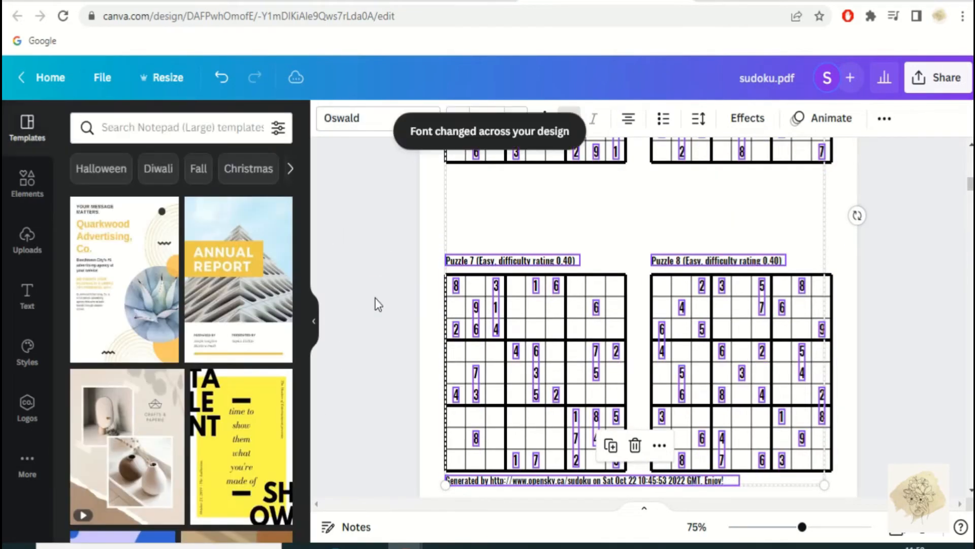
left_click(643, 217)
Delete the difficulty ratings in parentheses from the Puzzle 5 and Puzzle 6 titles on page 2
scroll(643, 218, "up", 4)
double_click(526, 264)
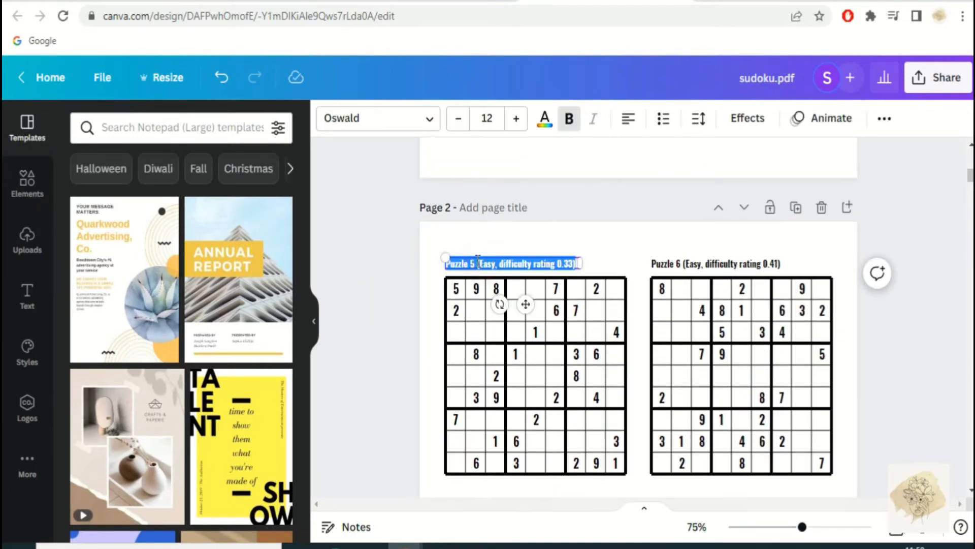
left_click_drag(475, 263, 579, 263)
key("BackSpace")
left_click(700, 268)
left_click_drag(681, 263, 786, 267)
key("BackSpace")
Delete the difficulty ratings in parentheses from the Puzzle 7 and Puzzle 8 titles on page 2
scroll(851, 296, "down", 4)
double_click(484, 338)
left_click_drag(475, 338, 579, 337)
key("BackSpace")
left_click(698, 339)
left_click_drag(684, 338, 786, 338)
key("BackSpace")
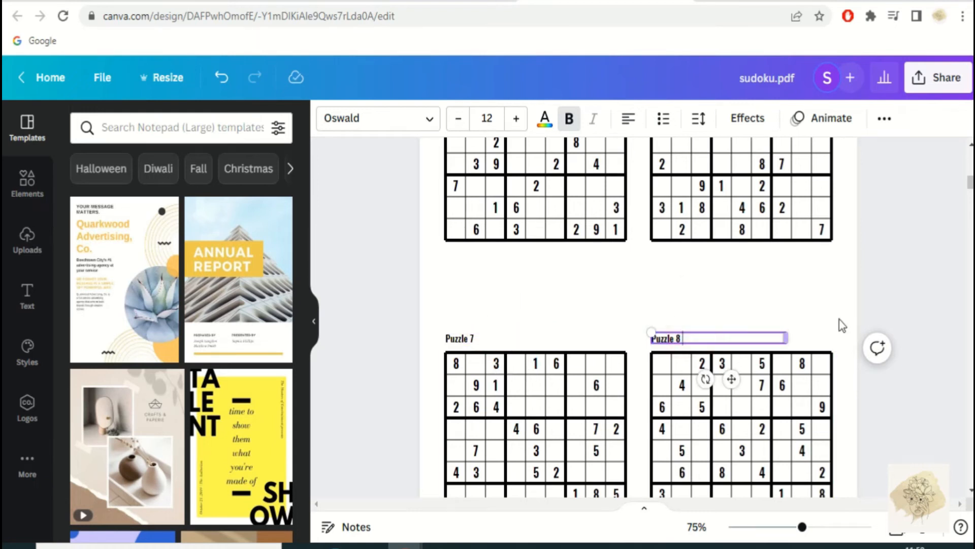
Delete the generator credit line below the puzzles on page 2
scroll(839, 323, "down", 4)
left_click(639, 332)
key("Delete")
Select all twelve solution grids on page 13 and lock them in place
left_click_drag(969, 195, 958, 393)
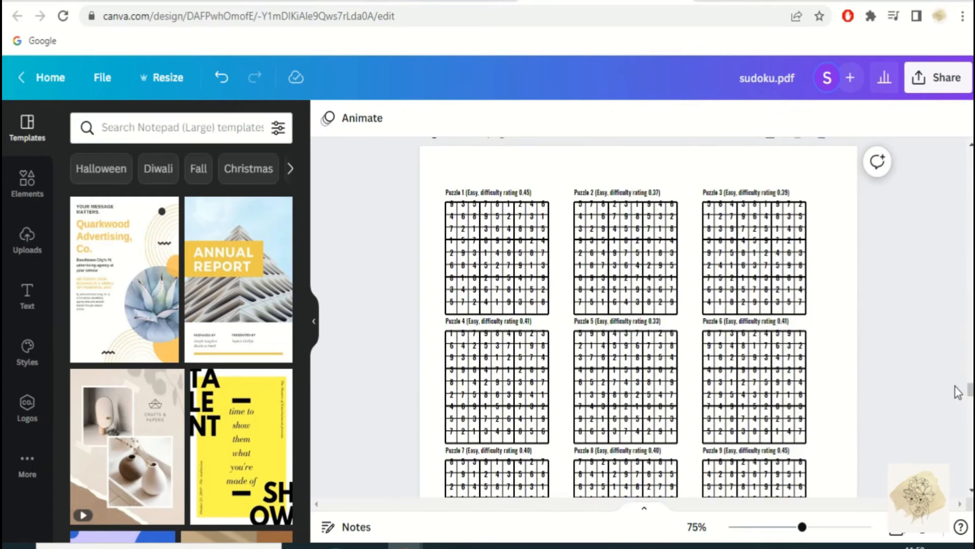
left_click(446, 313)
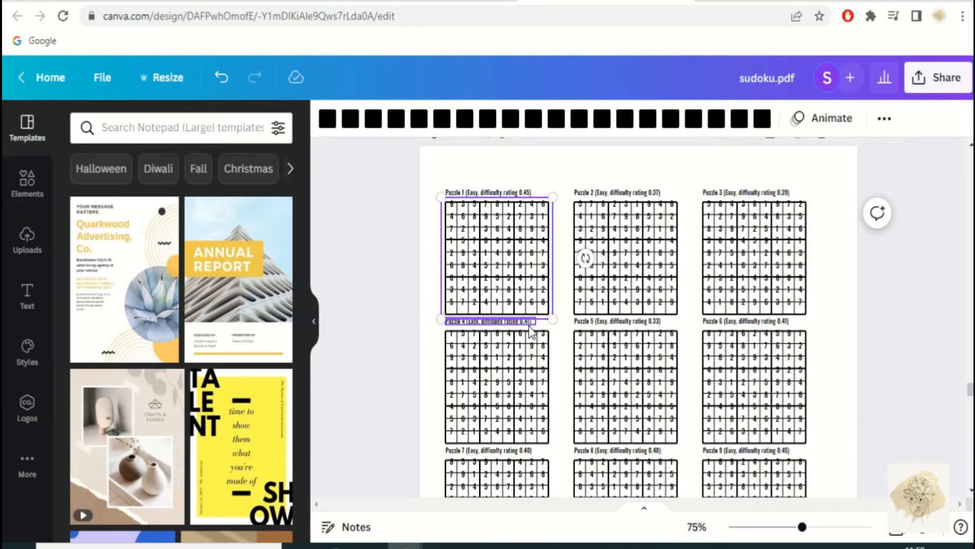
left_click(573, 313, "shift")
left_click(711, 257, "shift")
left_click(446, 445, "shift")
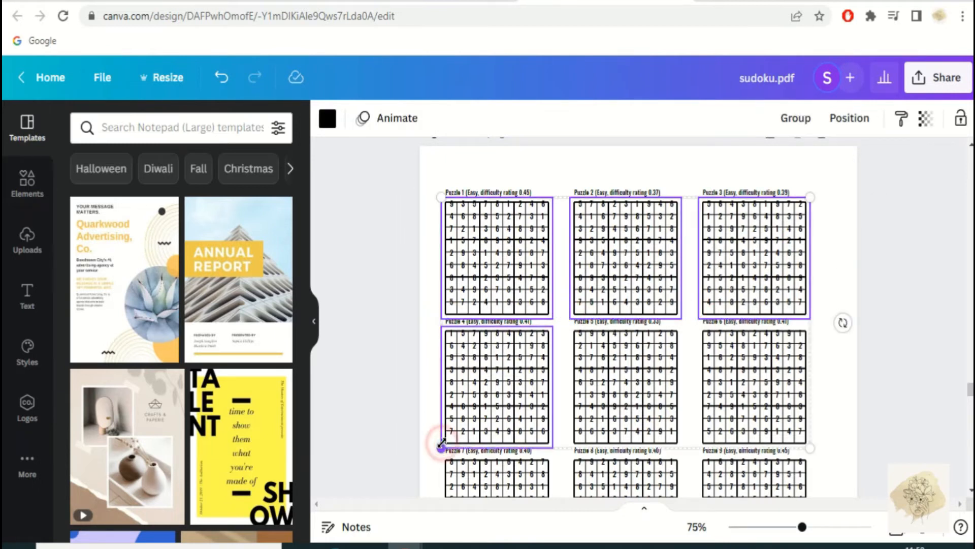
left_click(575, 446, "shift")
left_click(706, 437, "shift")
scroll(762, 412, "down", 3)
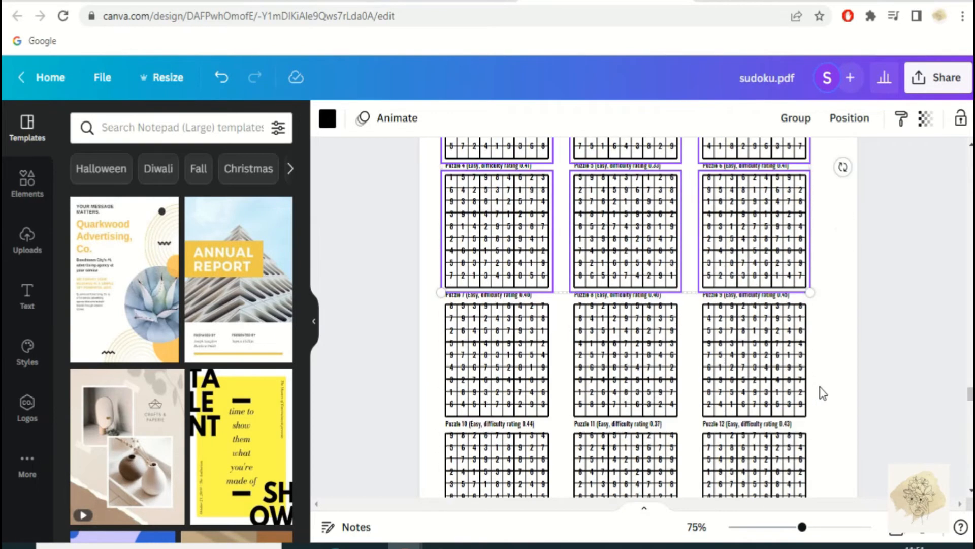
left_click(482, 417, "shift")
left_click(572, 414, "shift")
left_click(704, 414, "shift")
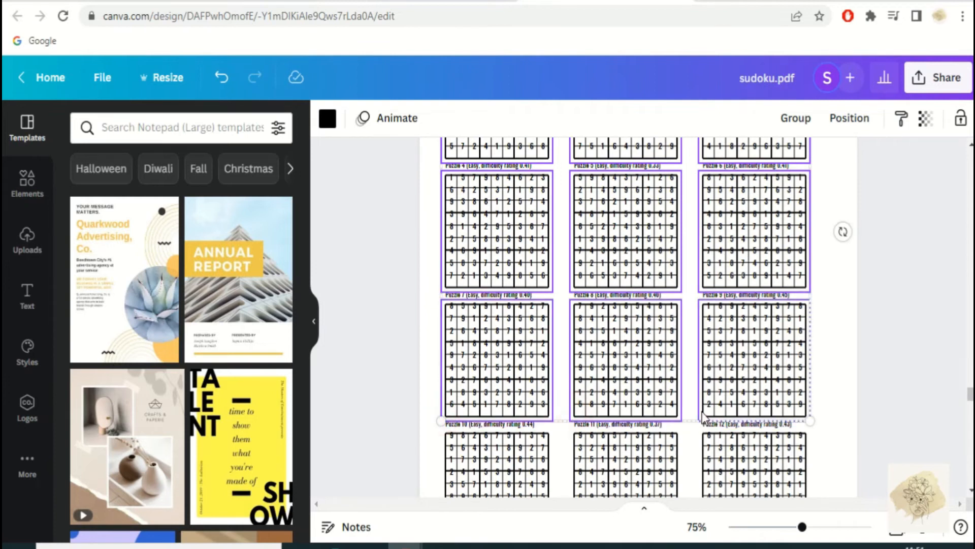
scroll(711, 411, "down", 3)
left_click(442, 391, "shift")
left_click(573, 384, "shift")
left_click(700, 383, "shift")
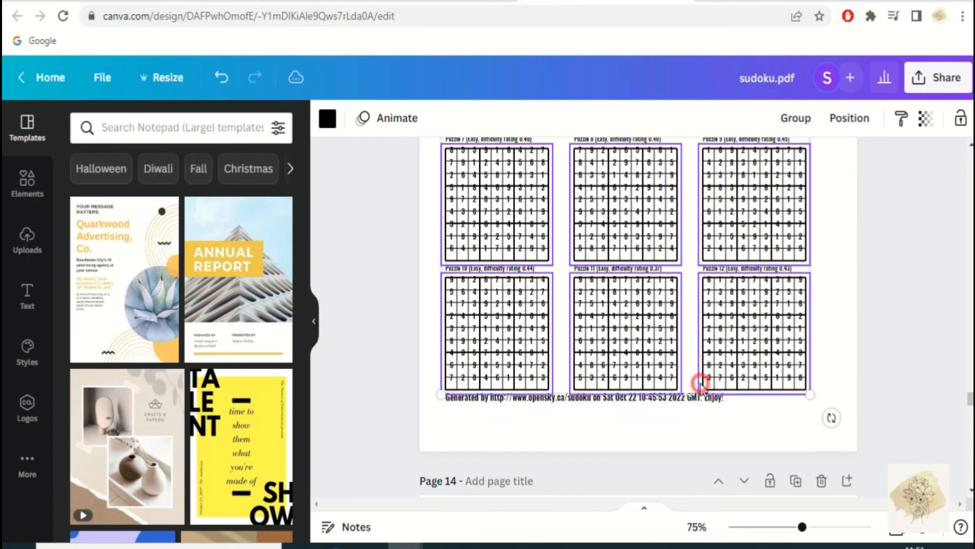
left_click(961, 119)
scroll(846, 245, "down", 5)
scroll(792, 315, "up", 3)
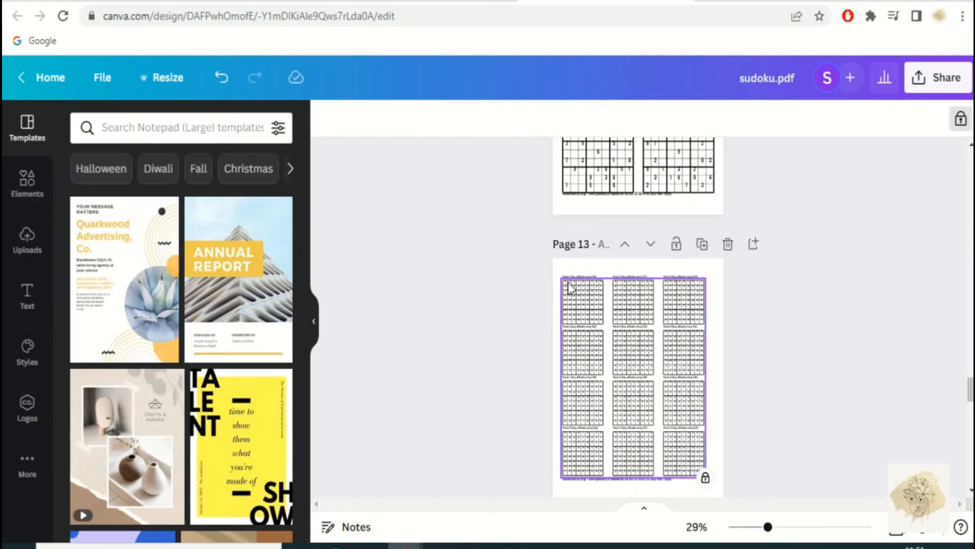
left_click_drag(532, 264, 734, 491)
scroll(772, 398, "up", 4)
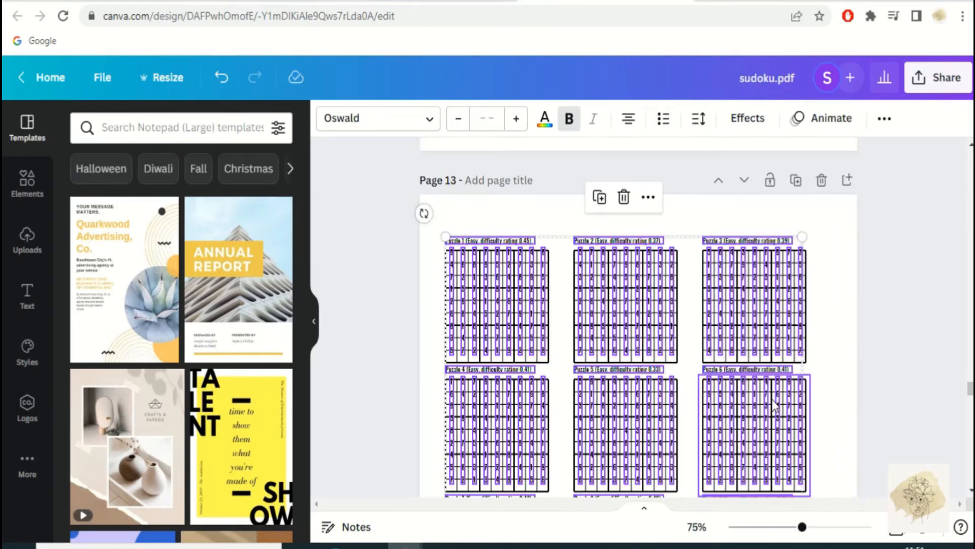
scroll(853, 331, "down", 3)
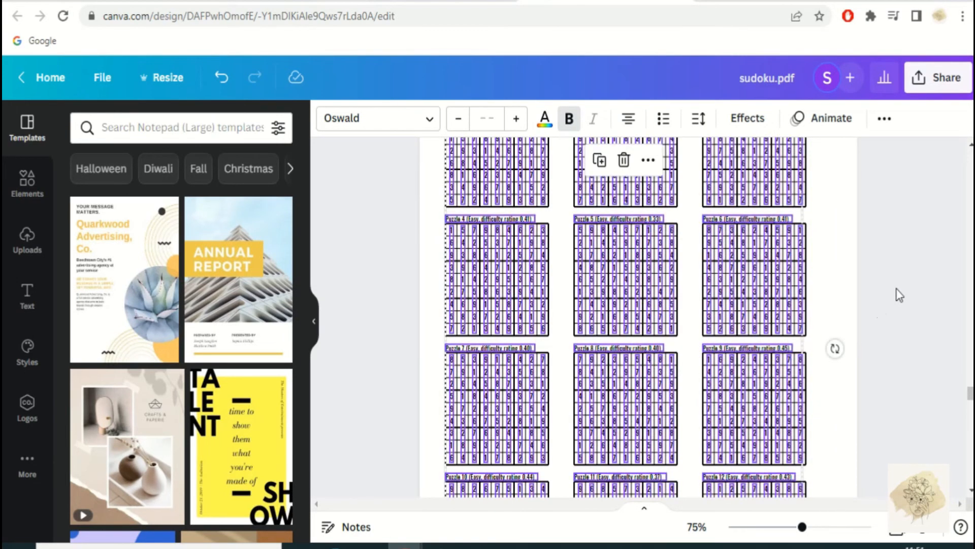
left_click(896, 292)
Delete the difficulty rating in parentheses from the Puzzle 1 solution title on page 13
scroll(900, 293, "up", 2)
scroll(558, 284, "up", 3)
left_click(457, 258)
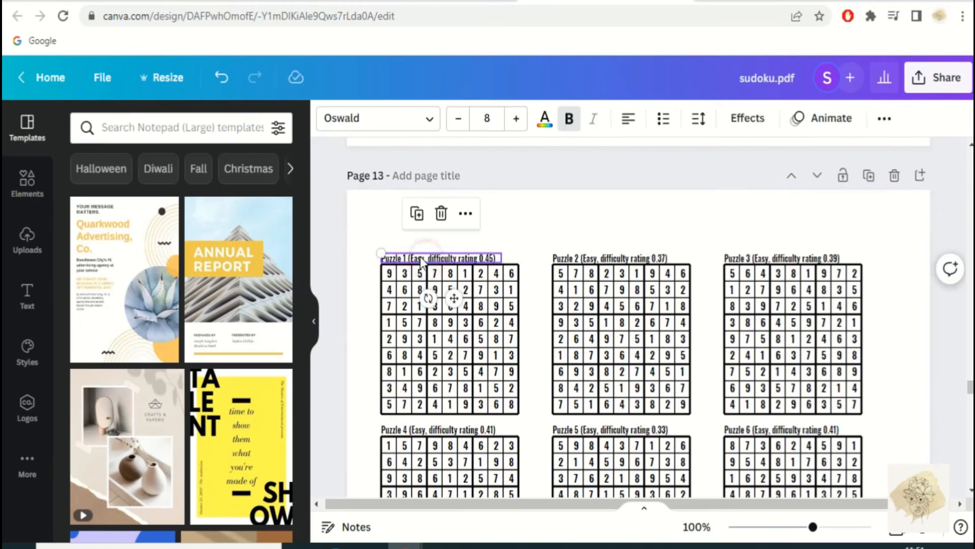
left_click(452, 258)
left_click_drag(406, 258, 491, 261)
key("BackSpace")
Delete the difficulty rating in parentheses from the Puzzle 2 solution title on page 13
left_click(614, 258)
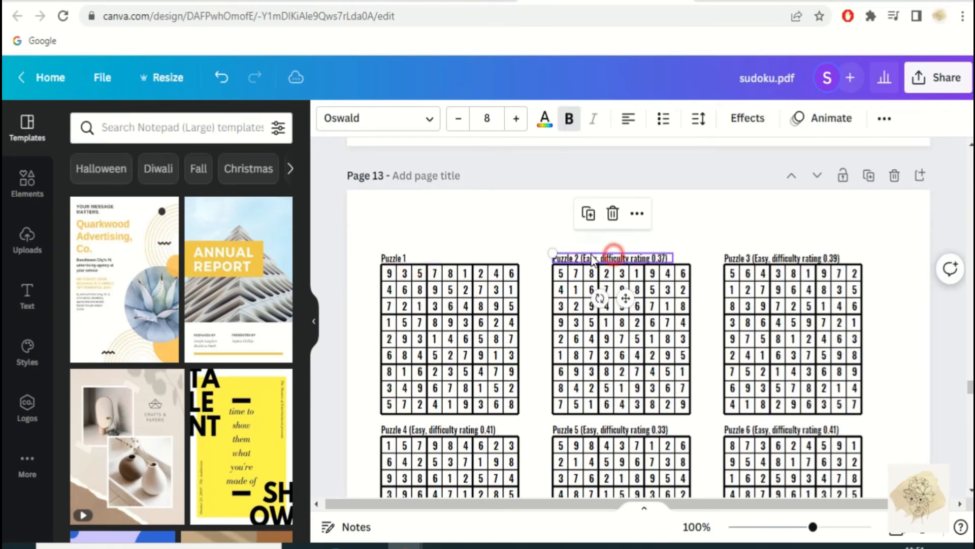
left_click(610, 258)
left_click_drag(582, 258, 669, 260)
key("BackSpace")
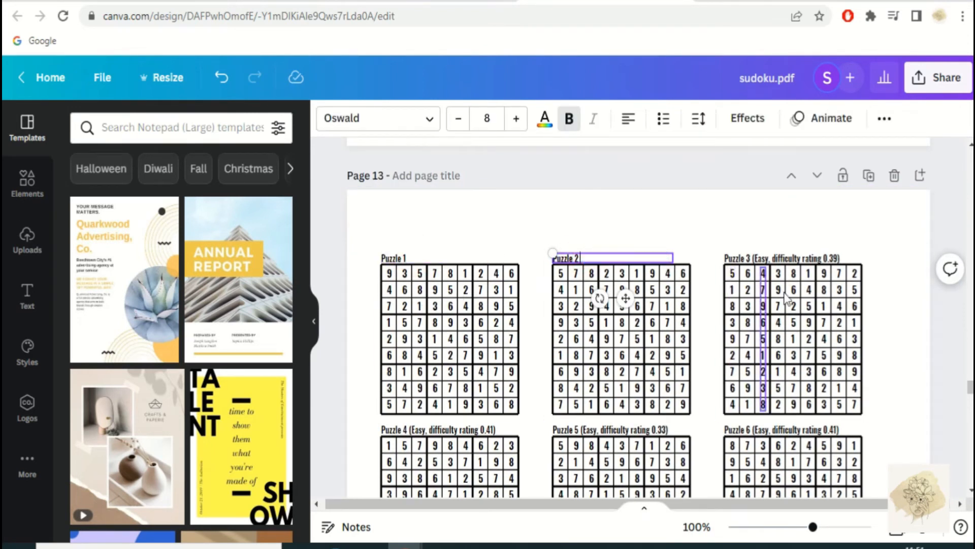
Collapse the templates side panel and delete the difficulty rating from the Puzzle 3 solution title on page 13
left_click(762, 258)
left_click(757, 260)
key("ctrl+plus")
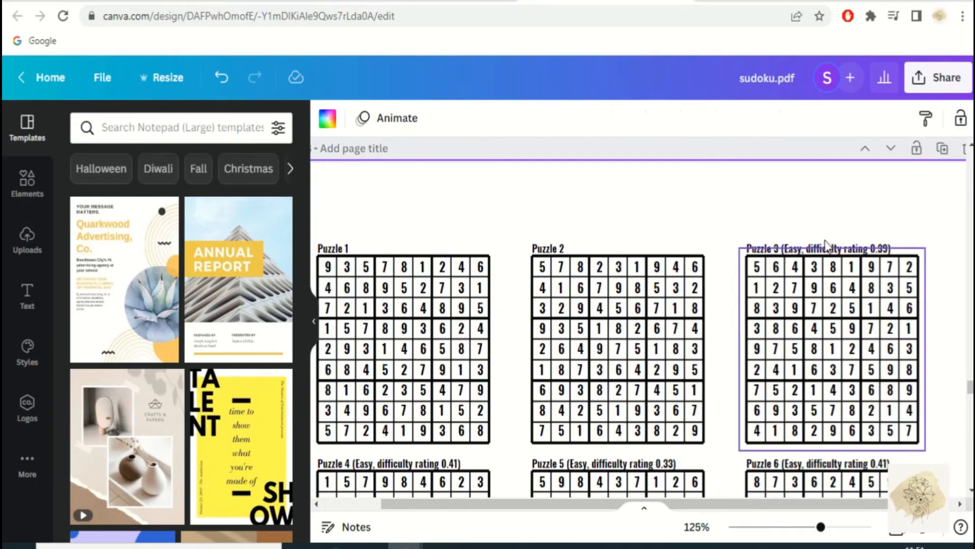
left_click(314, 321)
left_click(648, 248)
left_click(647, 247)
left_click_drag(651, 248, 766, 248)
key("BackSpace")
Delete the difficulty rating in parentheses from the Puzzle 6 solution title on page 13
scroll(808, 251, "down", 3)
left_click(674, 307)
left_click(673, 310)
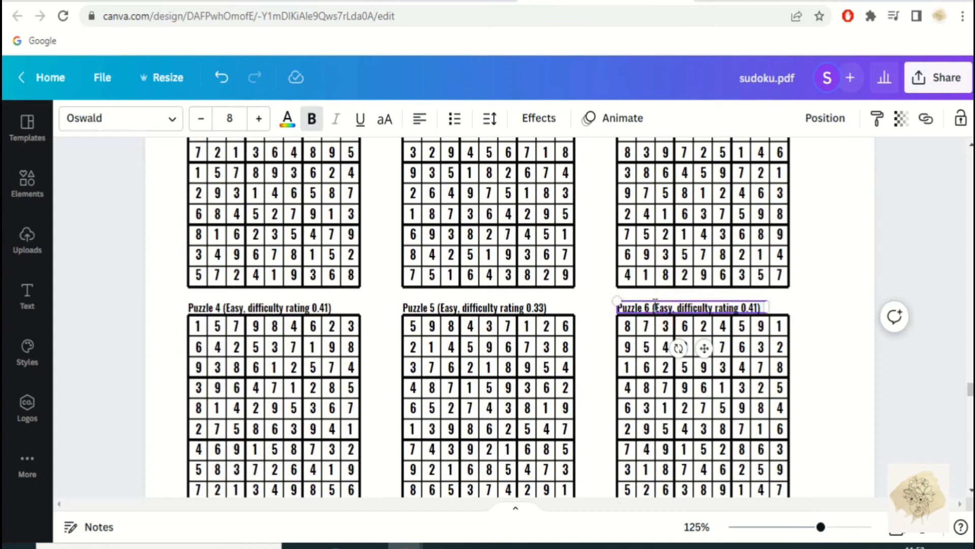
left_click_drag(652, 308, 767, 307)
key("BackSpace")
Delete the difficulty rating in parentheses from the Puzzle 5 solution title on page 13
left_click(454, 305)
left_click(454, 304)
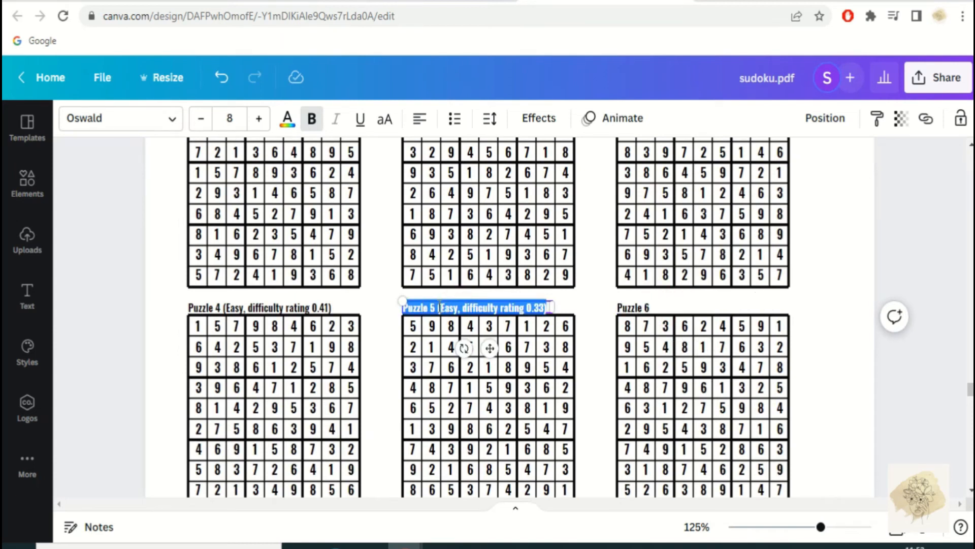
left_click(544, 307)
left_click_drag(440, 308, 545, 308)
key("BackSpace")
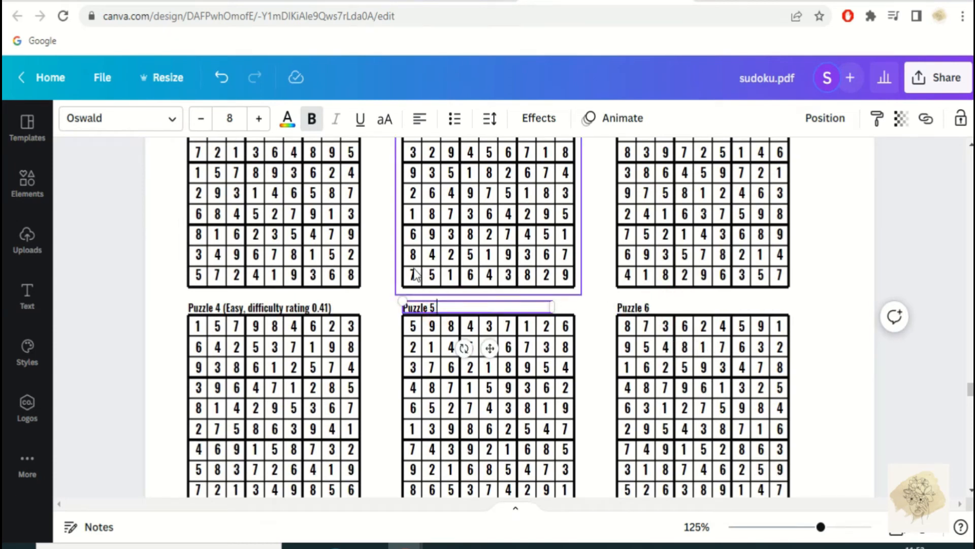
Delete the difficulty rating in parentheses from the Puzzle 4 solution title on page 13
left_click(221, 307)
left_click(222, 308)
left_click_drag(222, 307, 333, 307)
key("BackSpace")
Delete the difficulty rating in parentheses from the Puzzle 7 solution title on page 13
scroll(305, 305, "down", 6)
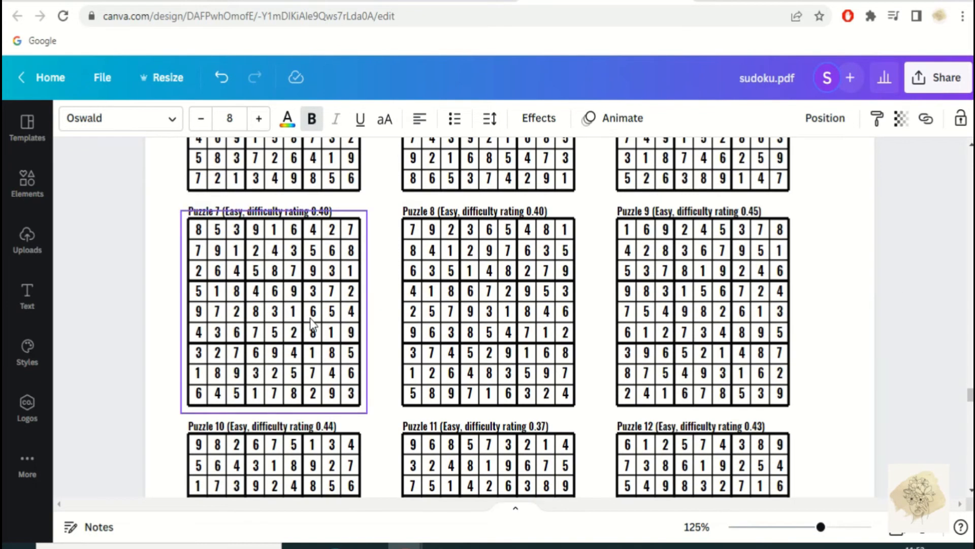
left_click(224, 210)
left_click(225, 210)
left_click_drag(224, 209, 337, 210)
key("BackSpace")
Delete the difficulty rating in parentheses from the Puzzle 8 solution title on page 13
left_click(464, 209)
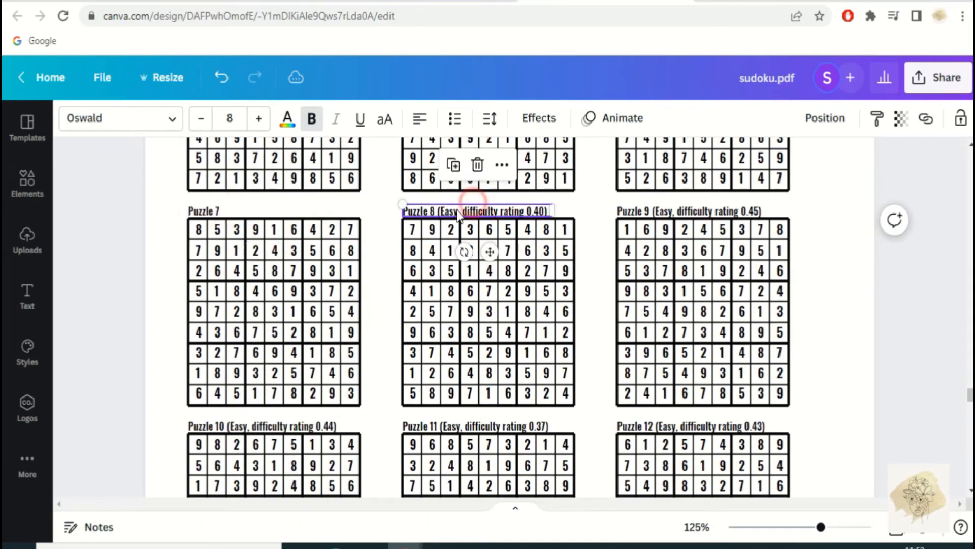
left_click(464, 210)
left_click_drag(440, 211, 548, 211)
key("BackSpace")
Delete the difficulty rating in parentheses from the Puzzle 9 solution title on page 13
left_click(653, 210)
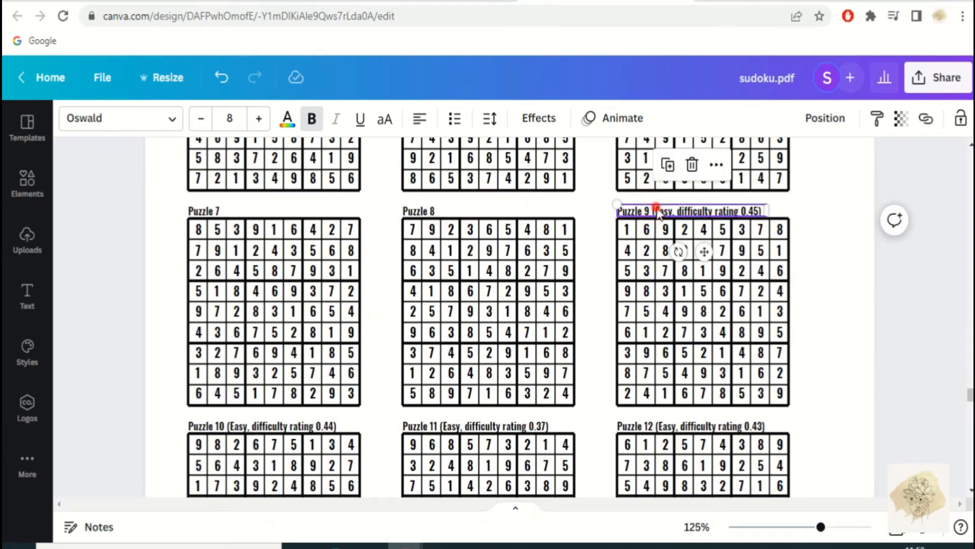
left_click(653, 210)
left_click_drag(654, 211, 771, 208)
key("BackSpace")
Delete the difficulty rating in parentheses from the Puzzle 12 solution title on page 13
left_click(656, 425)
left_click(655, 425)
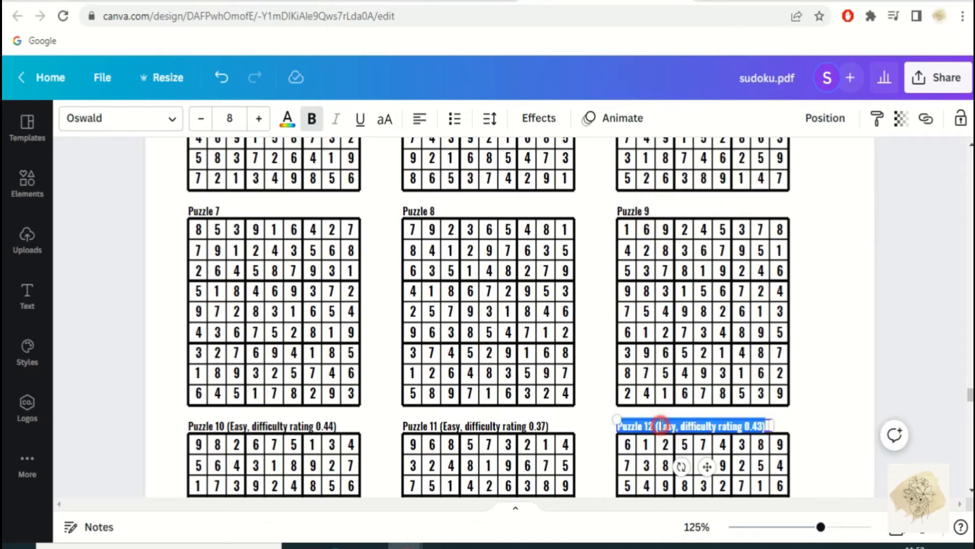
left_click_drag(656, 426, 772, 426)
key("BackSpace")
Delete the difficulty rating in parentheses from the Puzzle 11 solution title on page 13
scroll(862, 388, "down", 3)
left_click(478, 270)
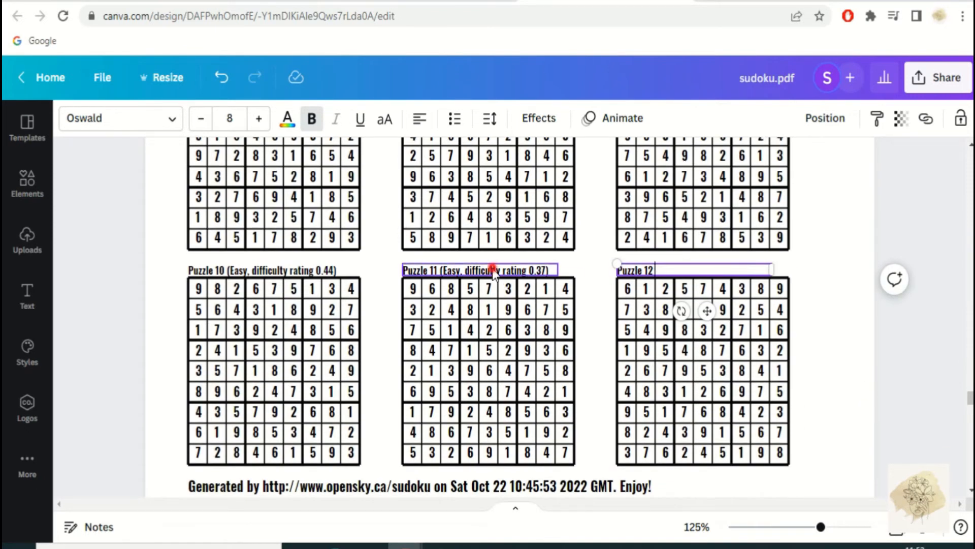
left_click(463, 270)
left_click(438, 269)
left_click_drag(438, 269, 548, 270)
key("BackSpace")
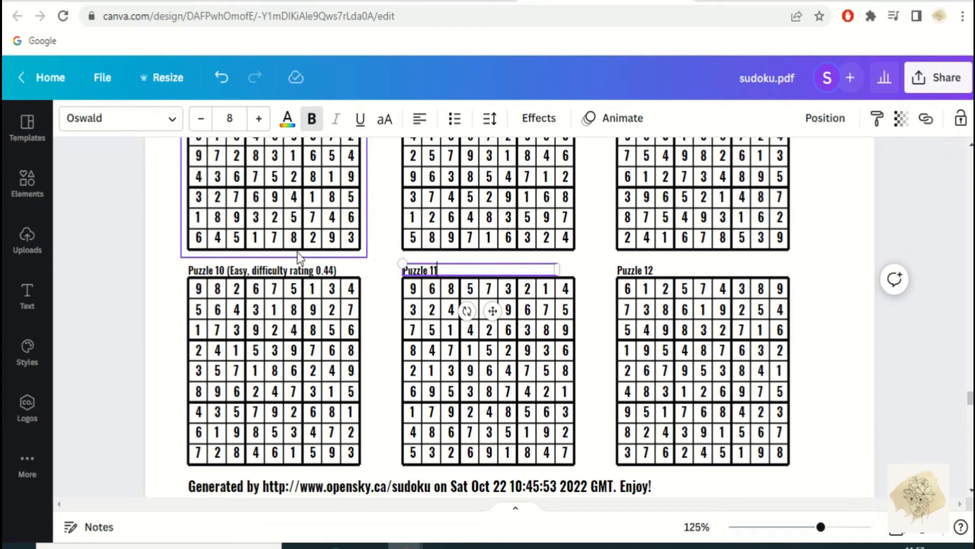
Delete the difficulty rating from the Puzzle 10 solution title and remove the "Generated by" credit line beneath the solutions on page 13
left_click(227, 270)
left_click(227, 268)
left_click_drag(227, 269, 338, 277)
key("BackSpace")
left_click(361, 492)
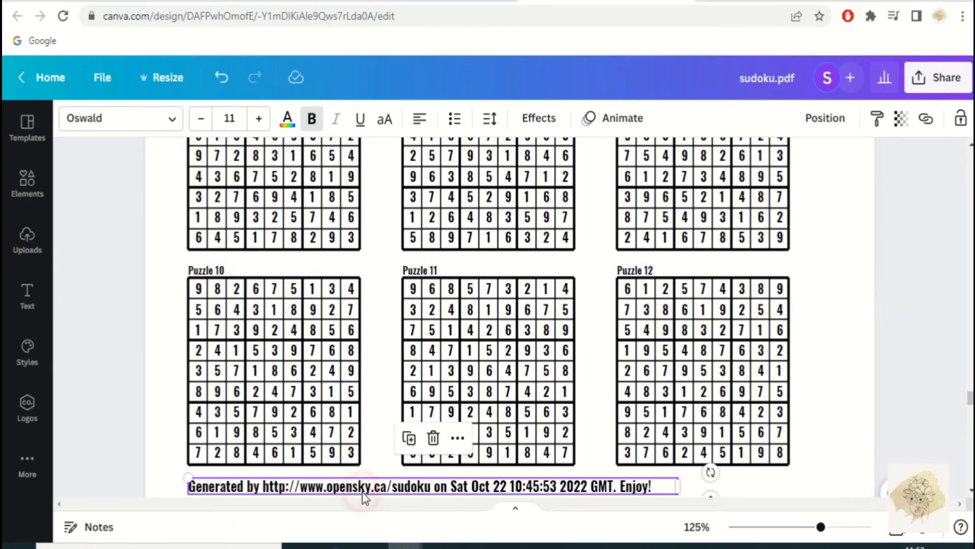
key("Delete")
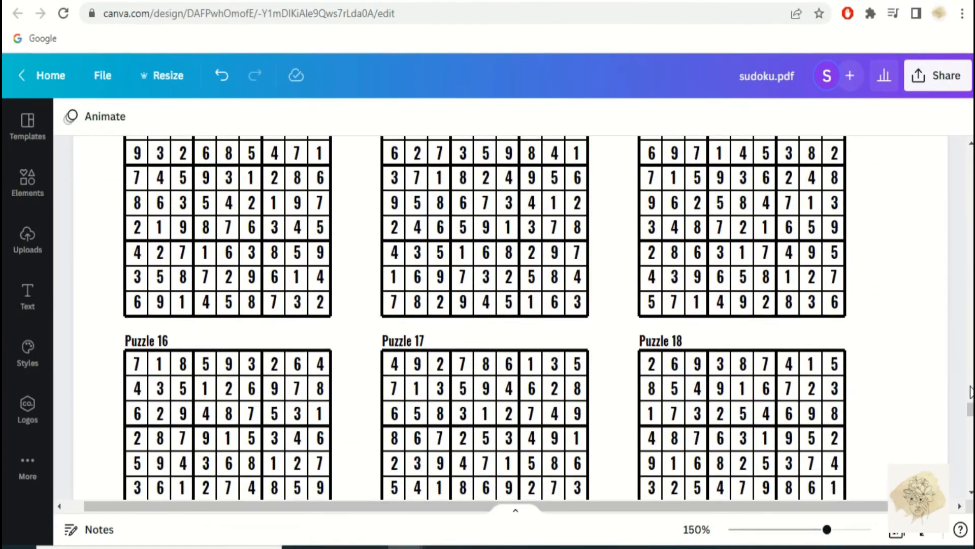
Rename the cleaned-up sudoku design as 1-48
scroll(909, 282, "down", 1)
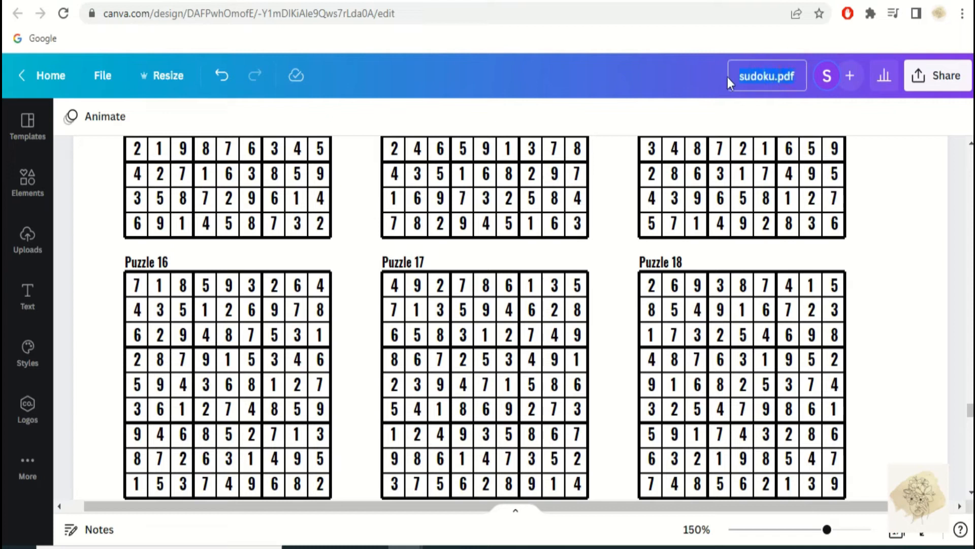
type("1-48")
key("Return")
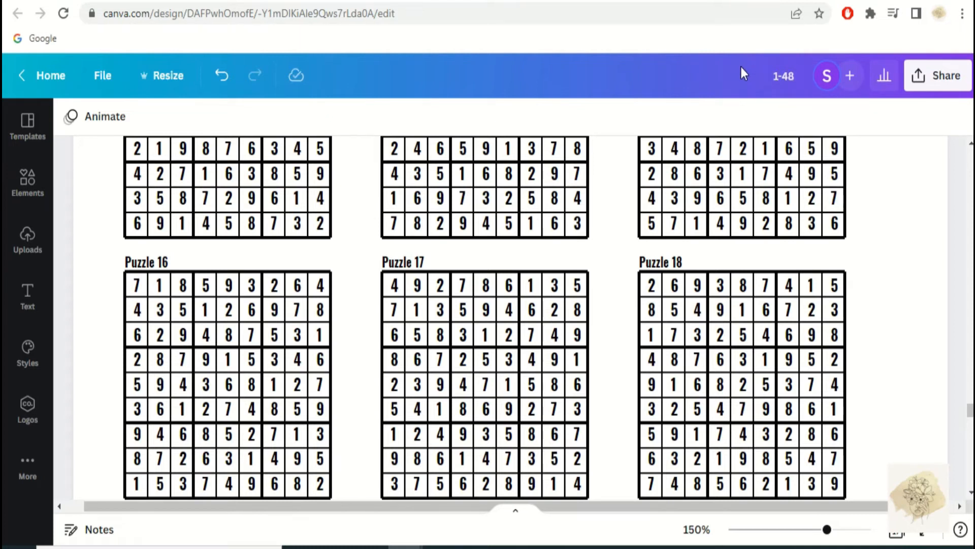
Download all 17 pages of the 1-48 design as PNG images
left_click(935, 81)
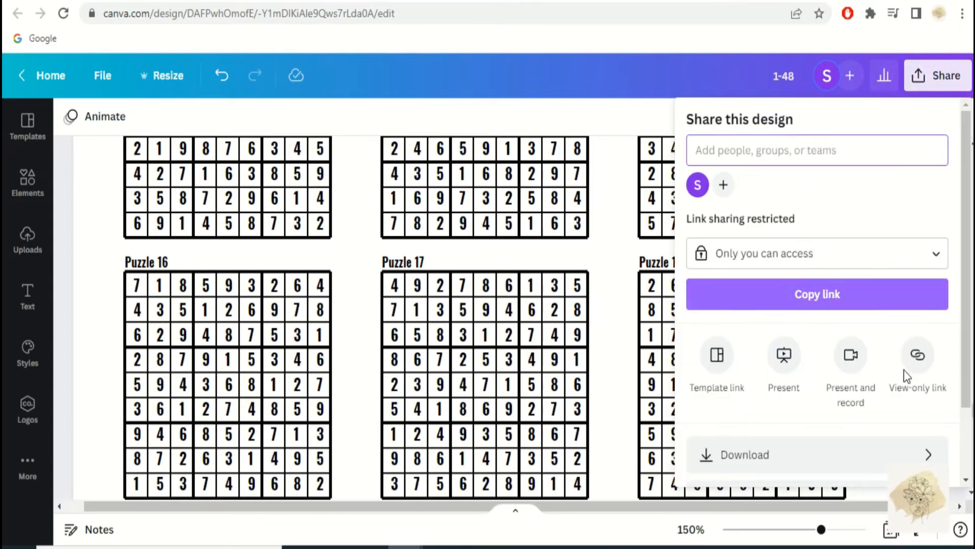
left_click(903, 457)
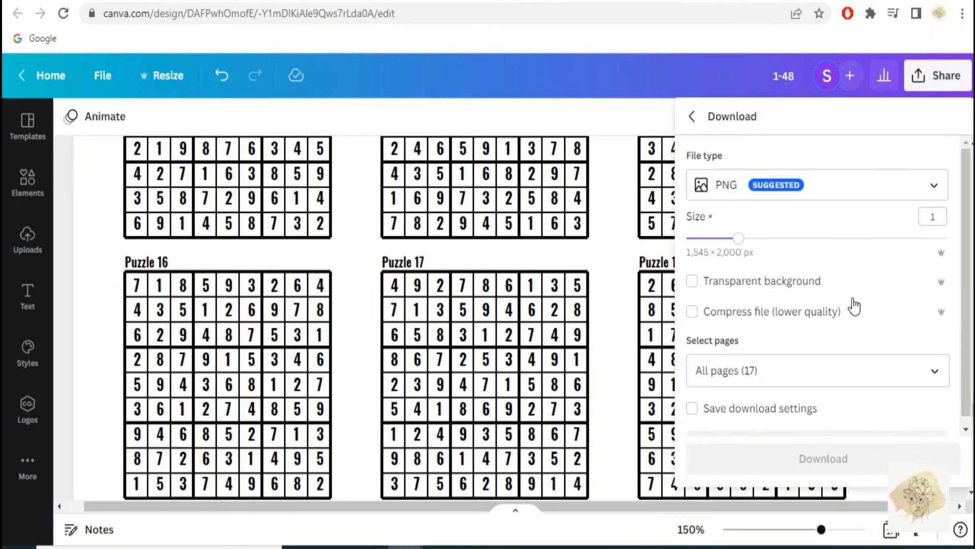
left_click(872, 455)
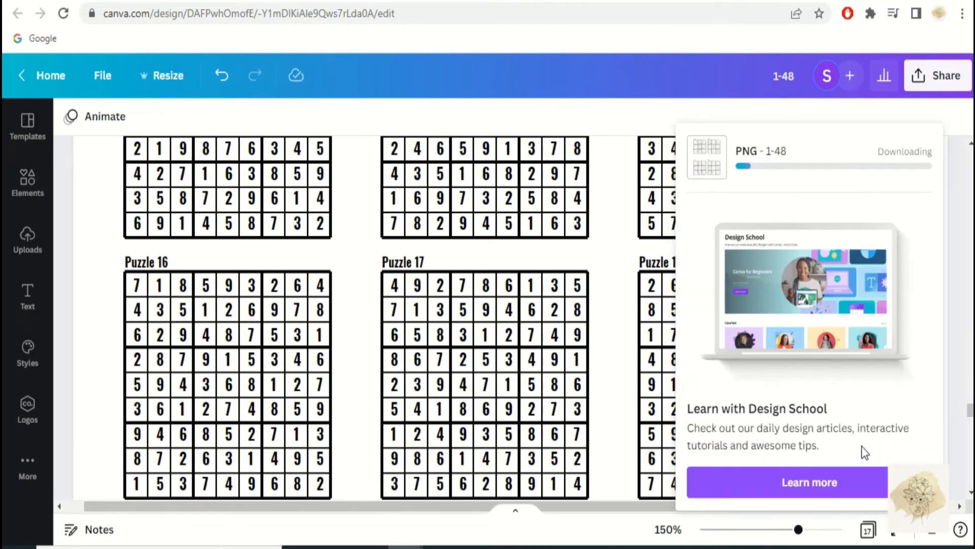
Switch to the second imported sudoku design and rename it as 49-96
left_click(268, 1)
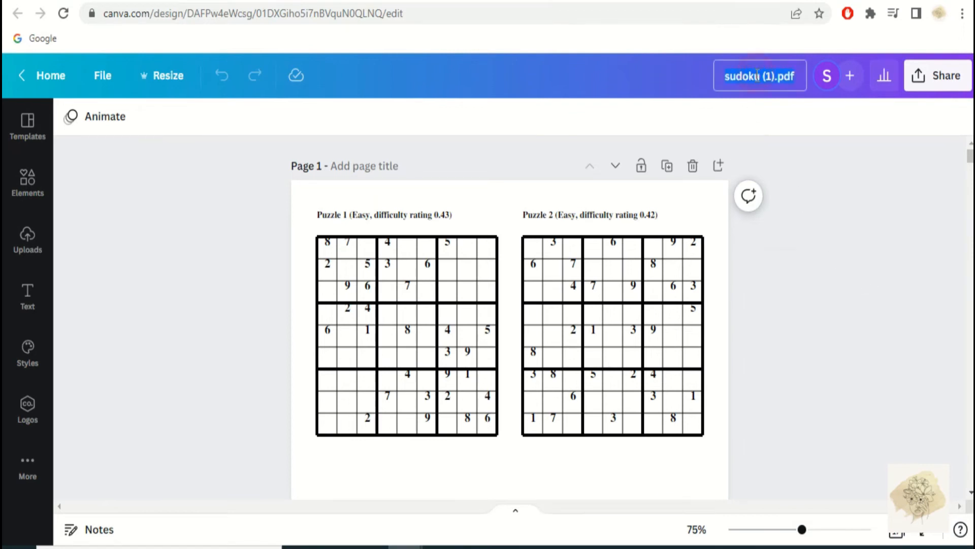
type("49-96")
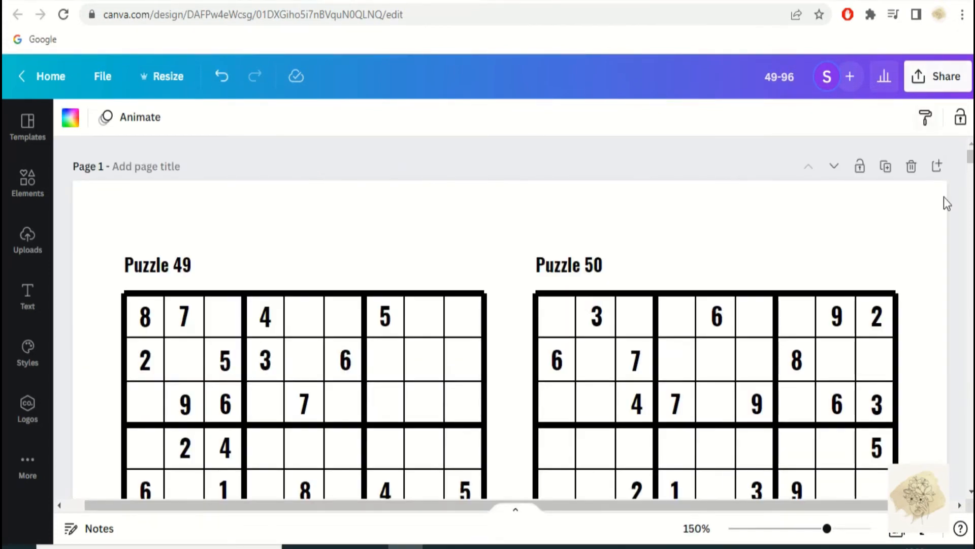
Download all 17 pages of the 49-96 design as PNG images
scroll(946, 203, "down", 3)
left_click(942, 81)
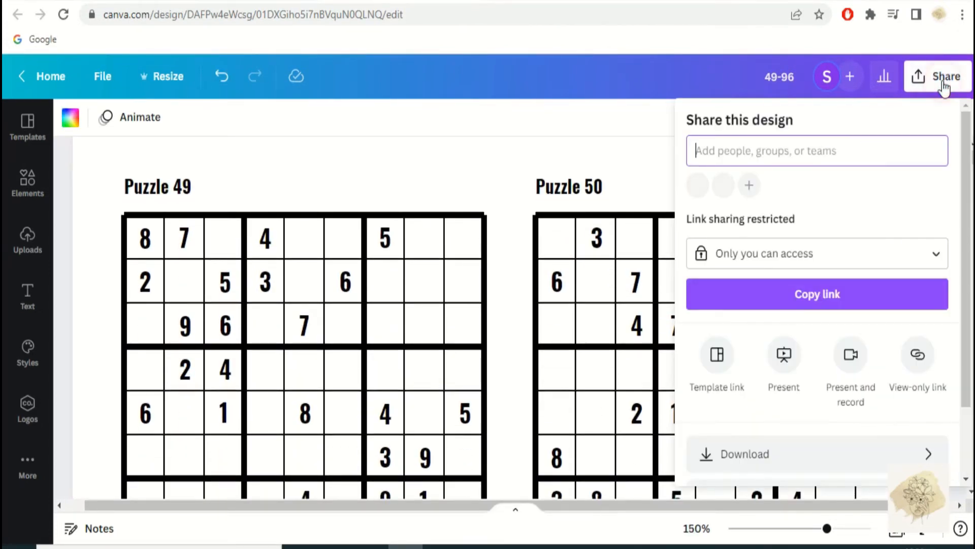
left_click(866, 455)
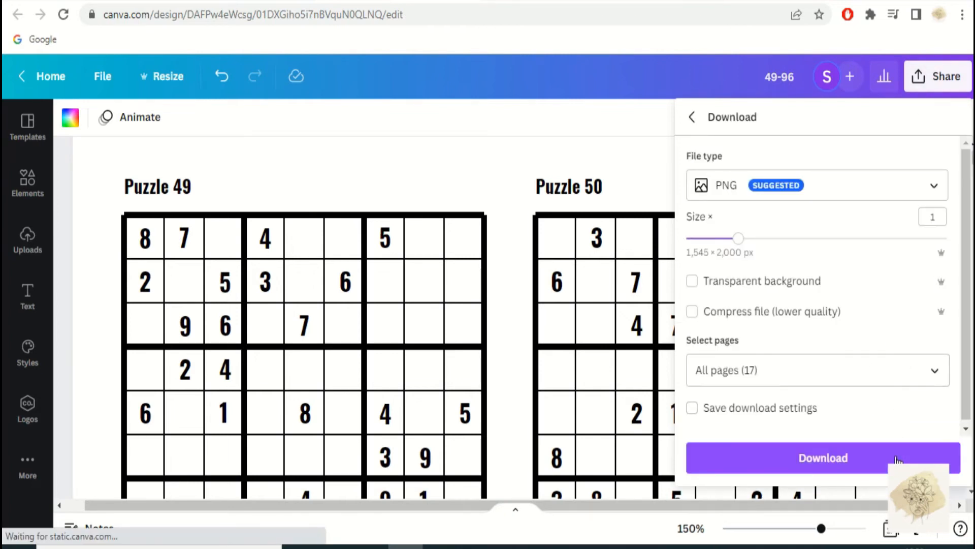
left_click(892, 459)
Switch to PowerPoint and create a blank presentation
left_click(202, 139)
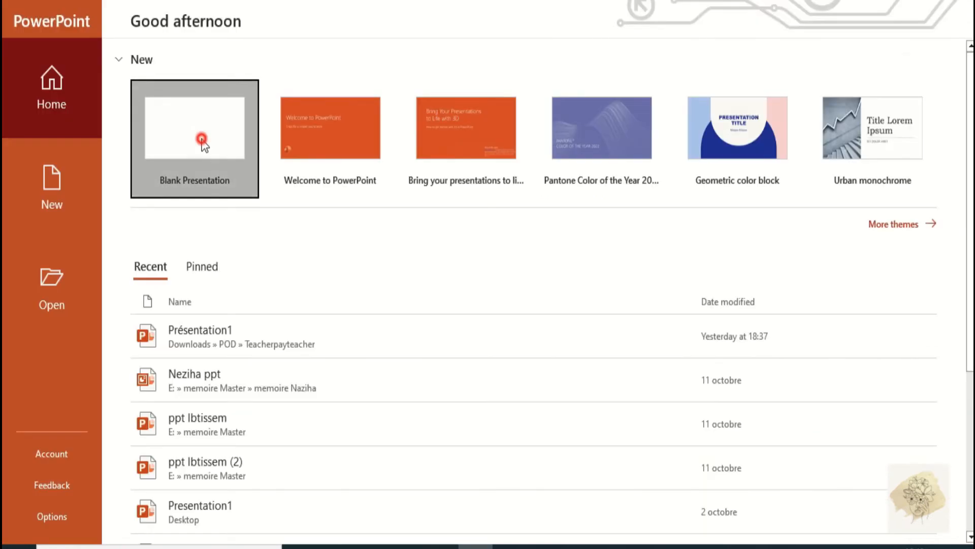